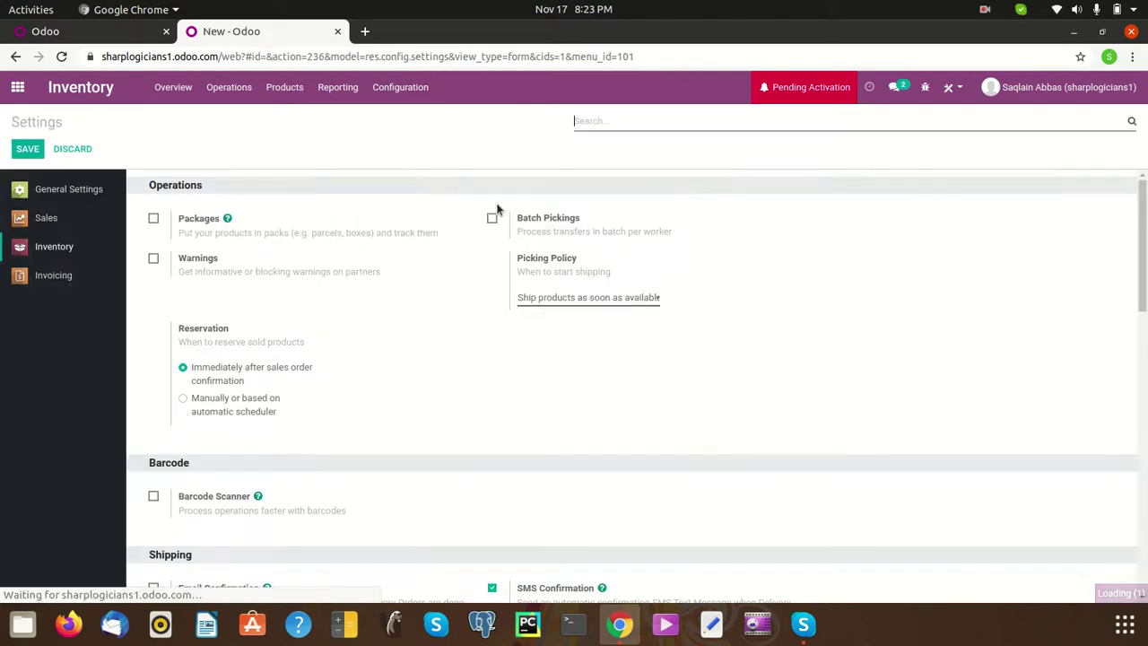
Examine the Traceability options for lots, serial numbers and expiration dates in the Inventory settings
scroll(328, 385, down, 5)
scroll(372, 365, down, 3)
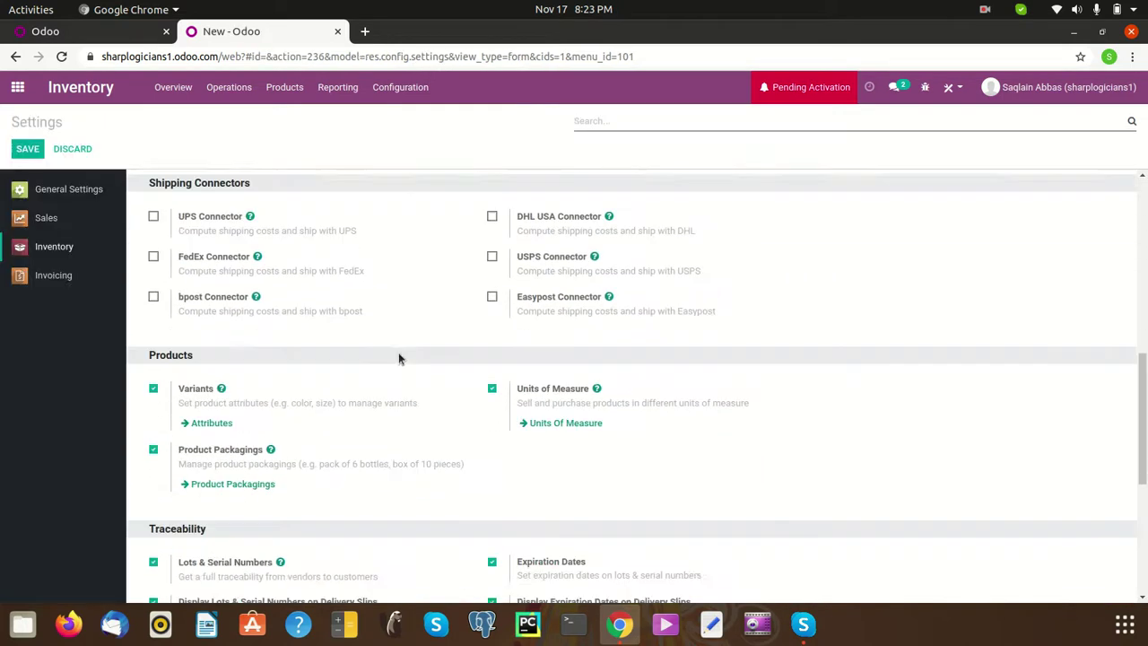
scroll(626, 421, down, 2)
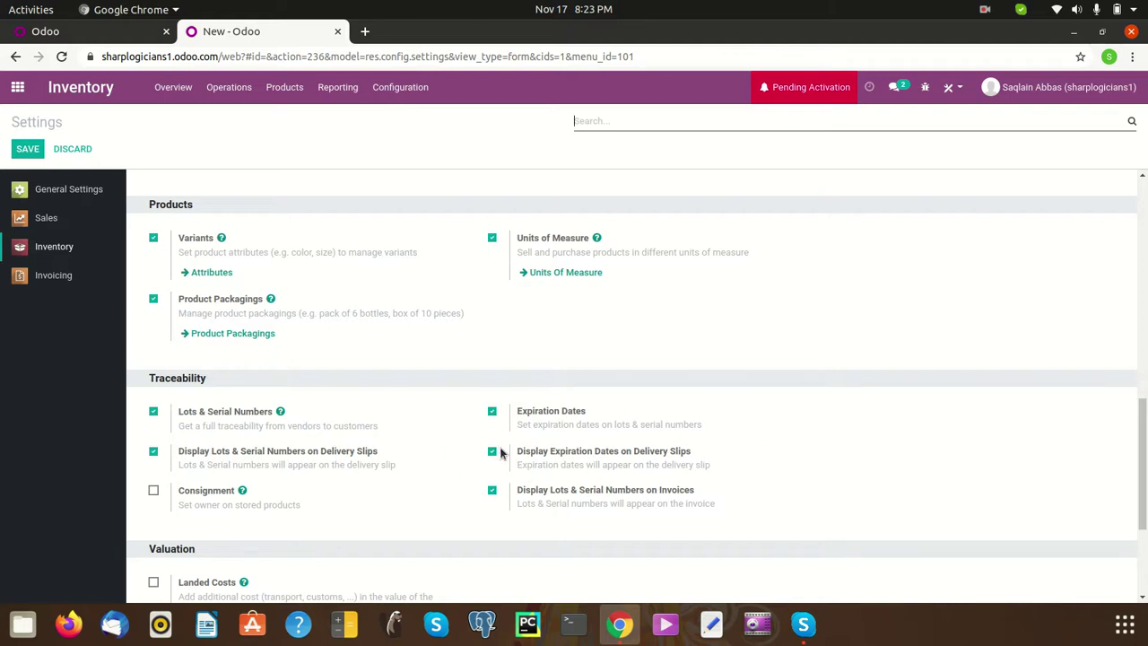
mouse_move(622, 416)
Go to the Inventory product list and start a new product record
click(296, 94)
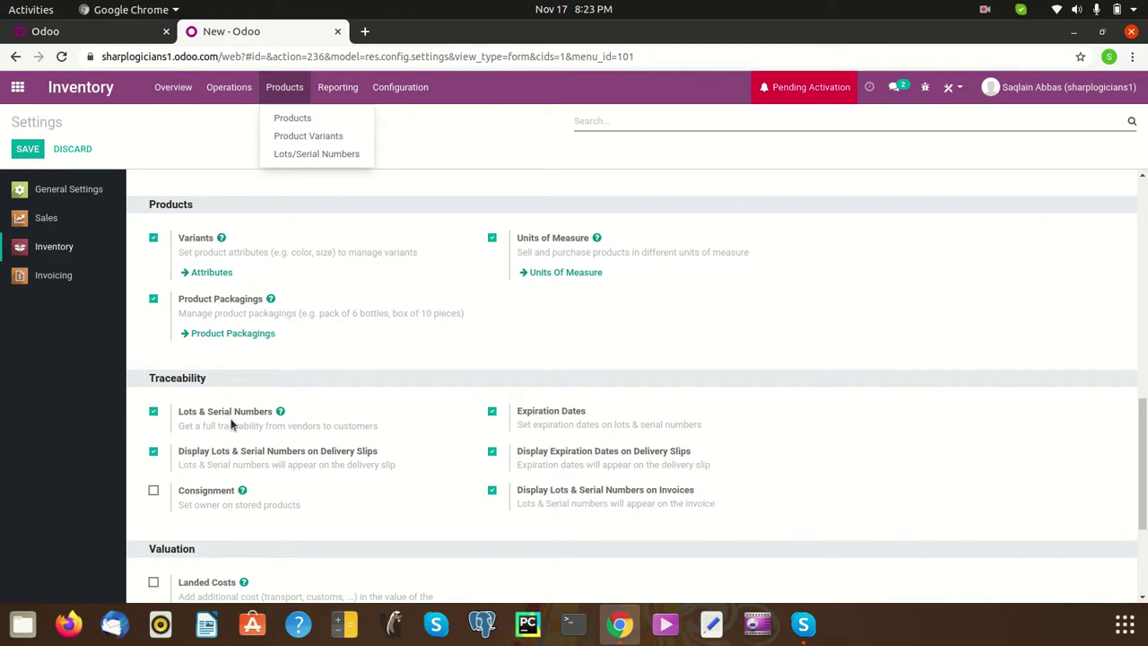
mouse_move(238, 422)
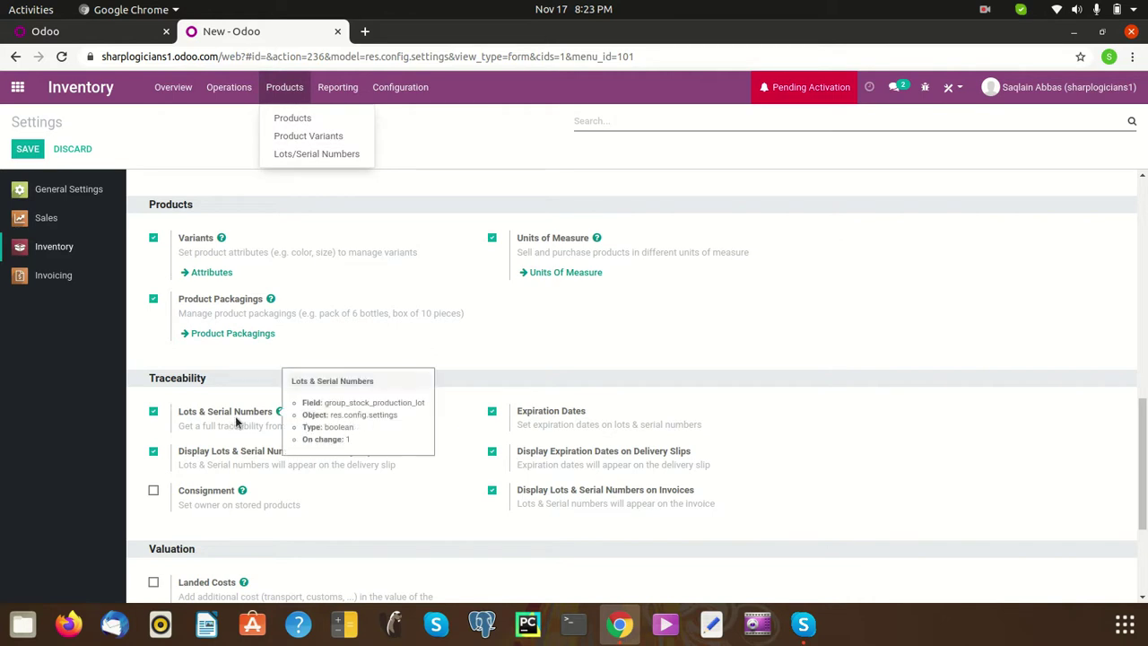
click(309, 119)
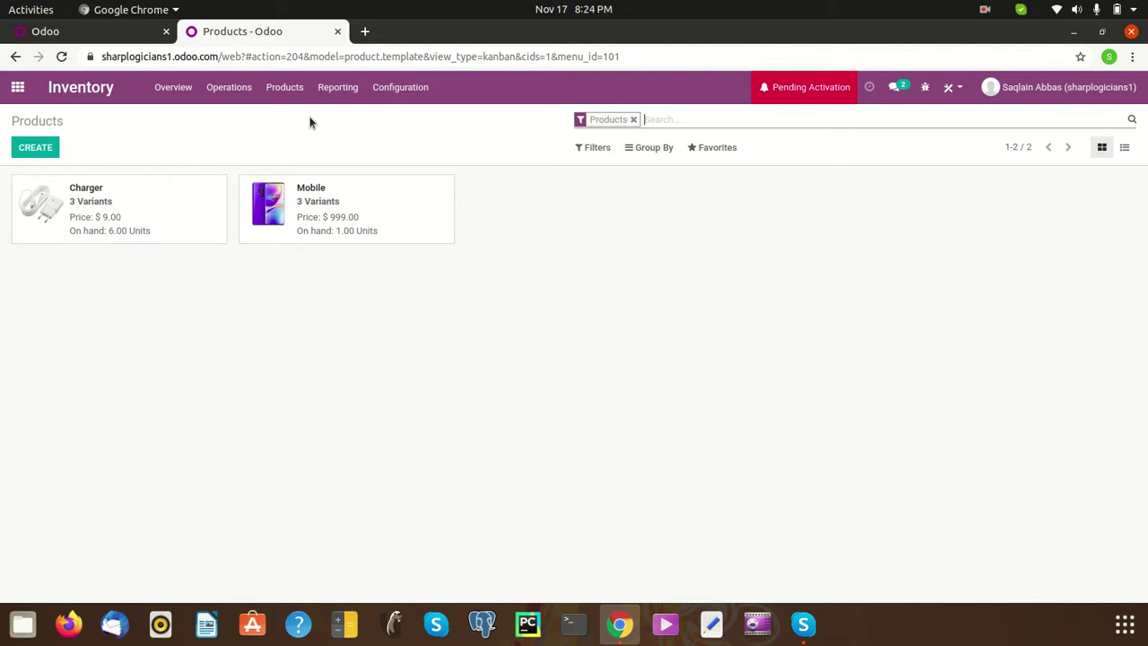
click(38, 146)
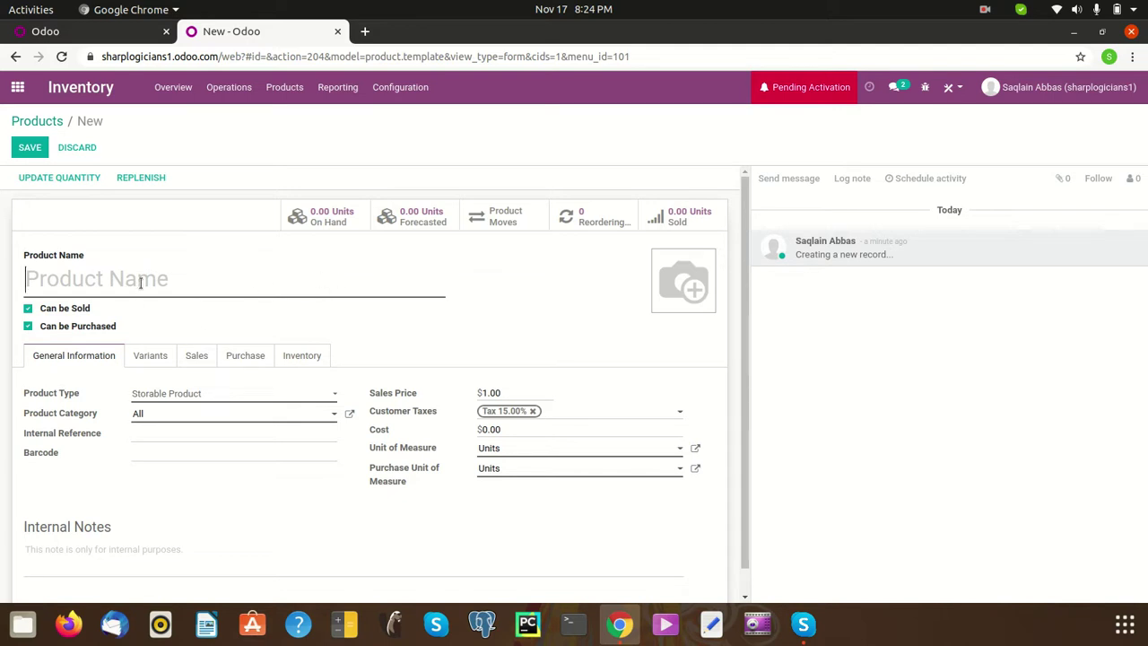
Set the new product's traceability tracking to By Lots in its inventory settings
click(300, 363)
scroll(346, 436, down, 5)
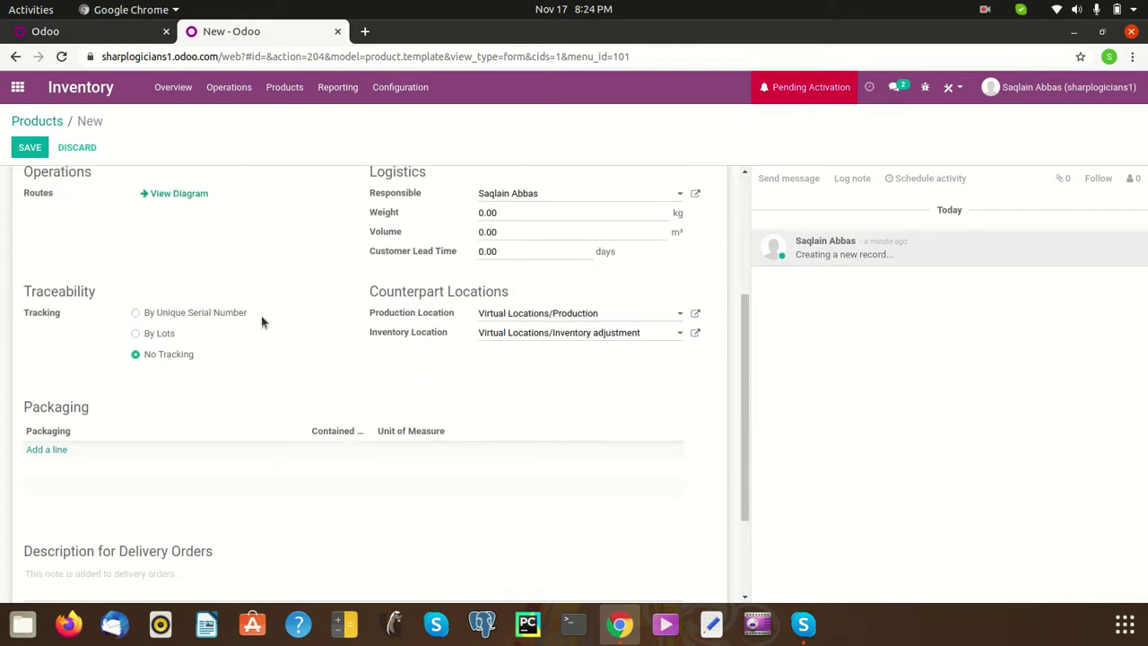
click(135, 313)
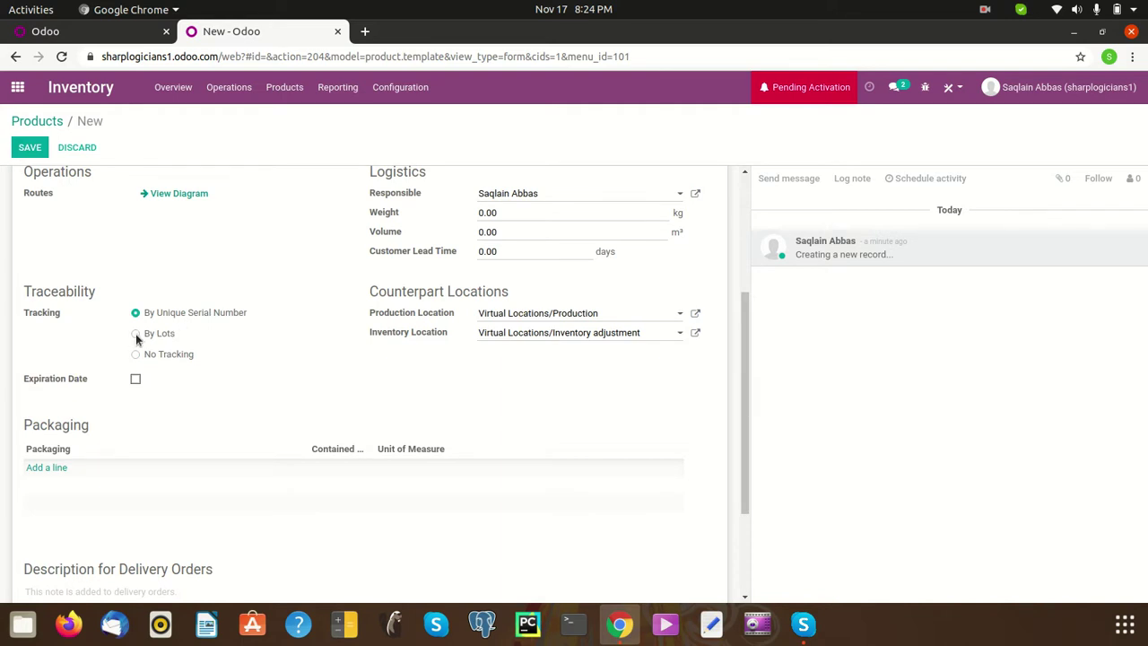
click(135, 333)
Name the new product "Teddy Bear"
scroll(201, 363, up, 1)
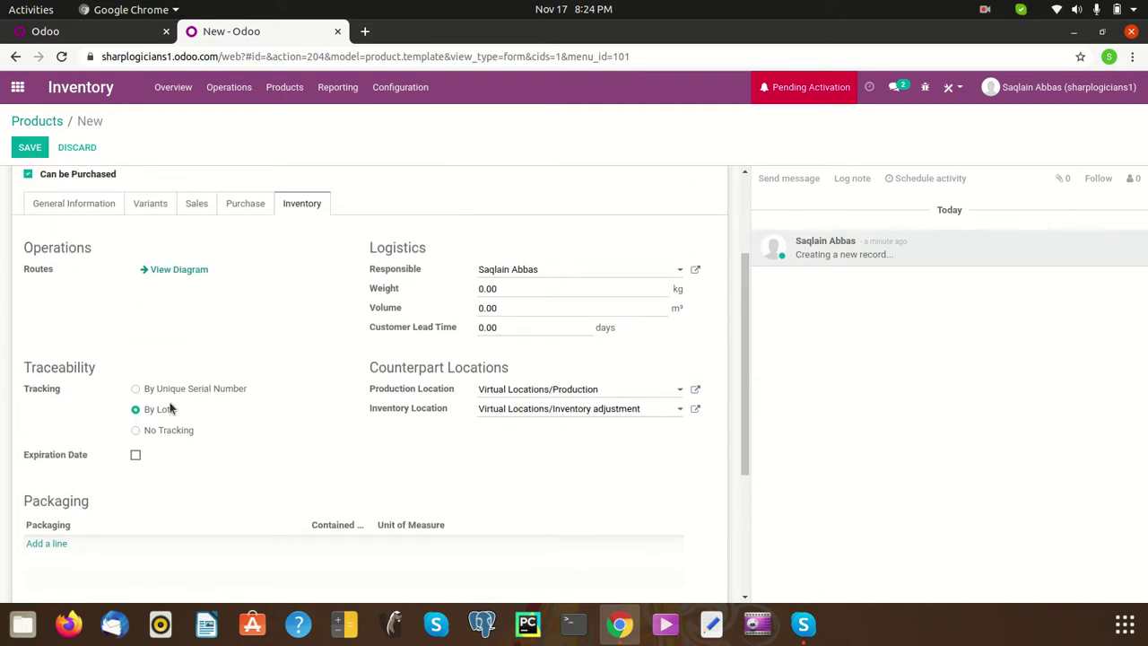
scroll(152, 407, up, 1)
scroll(318, 414, up, 2)
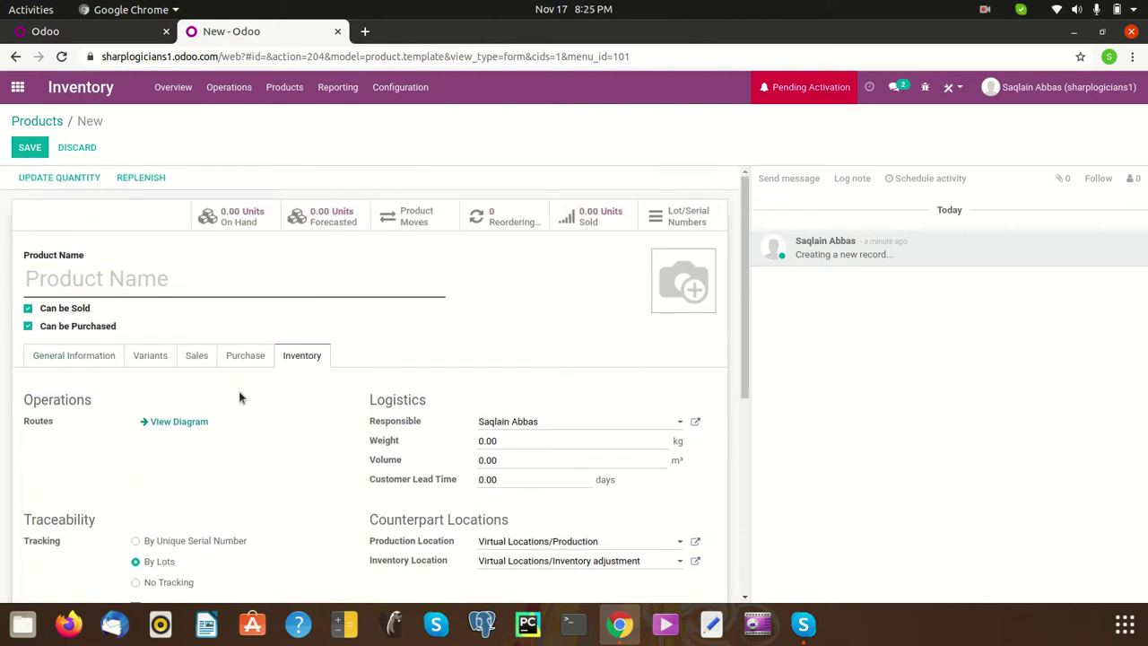
scroll(412, 444, down, 3)
scroll(285, 413, up, 2)
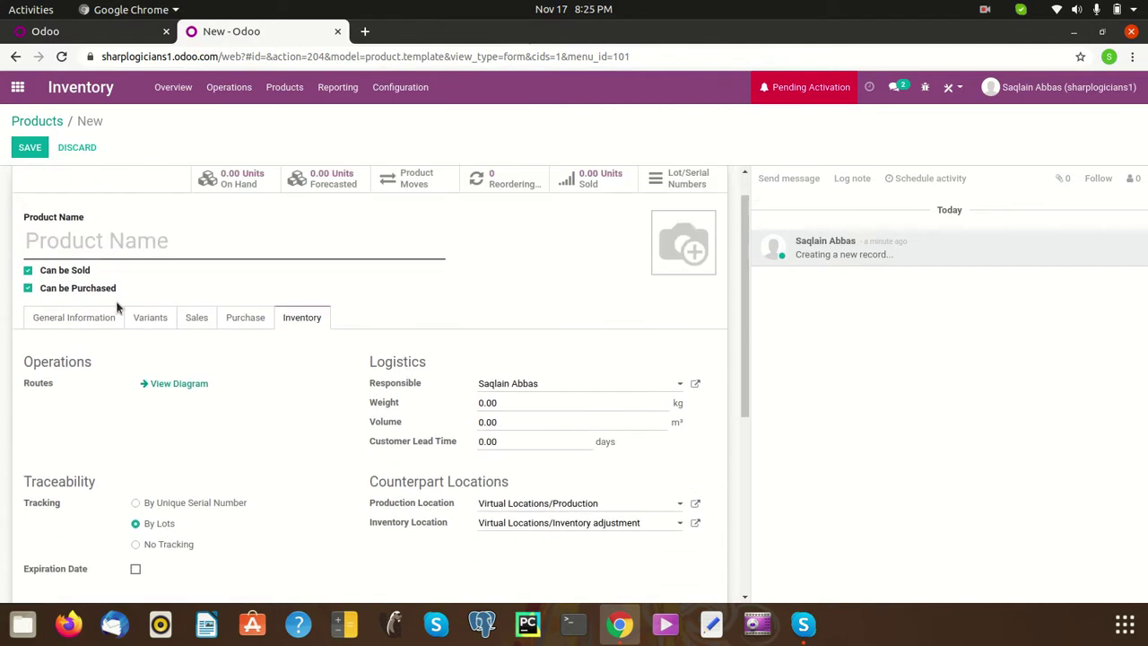
scroll(207, 331, down, 5)
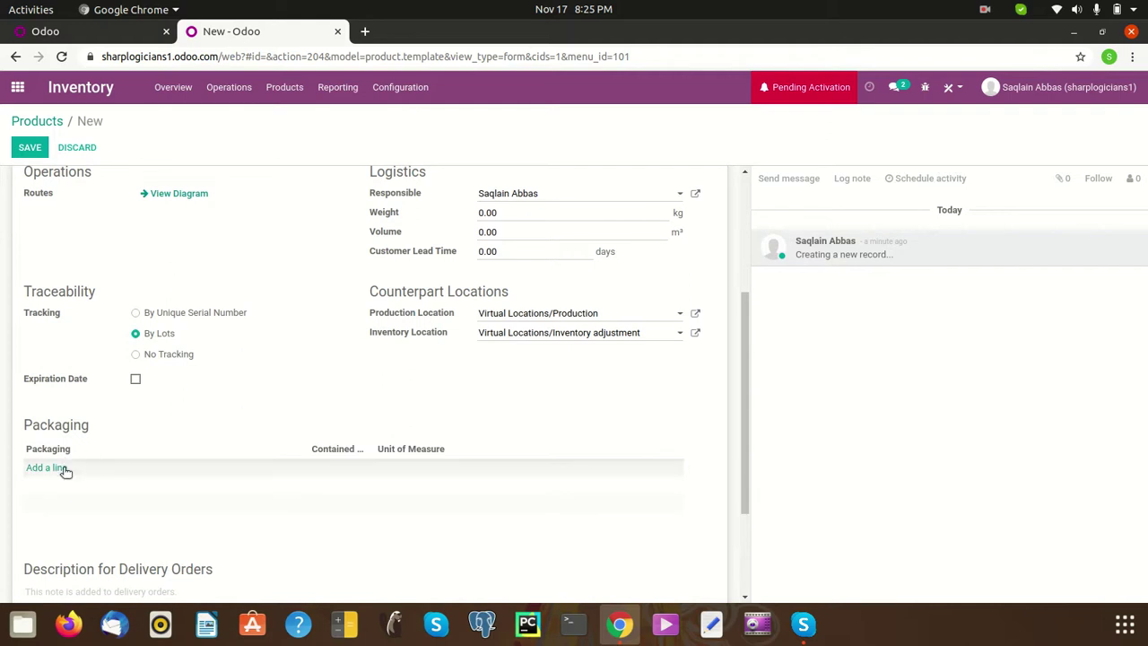
scroll(433, 381, up, 3)
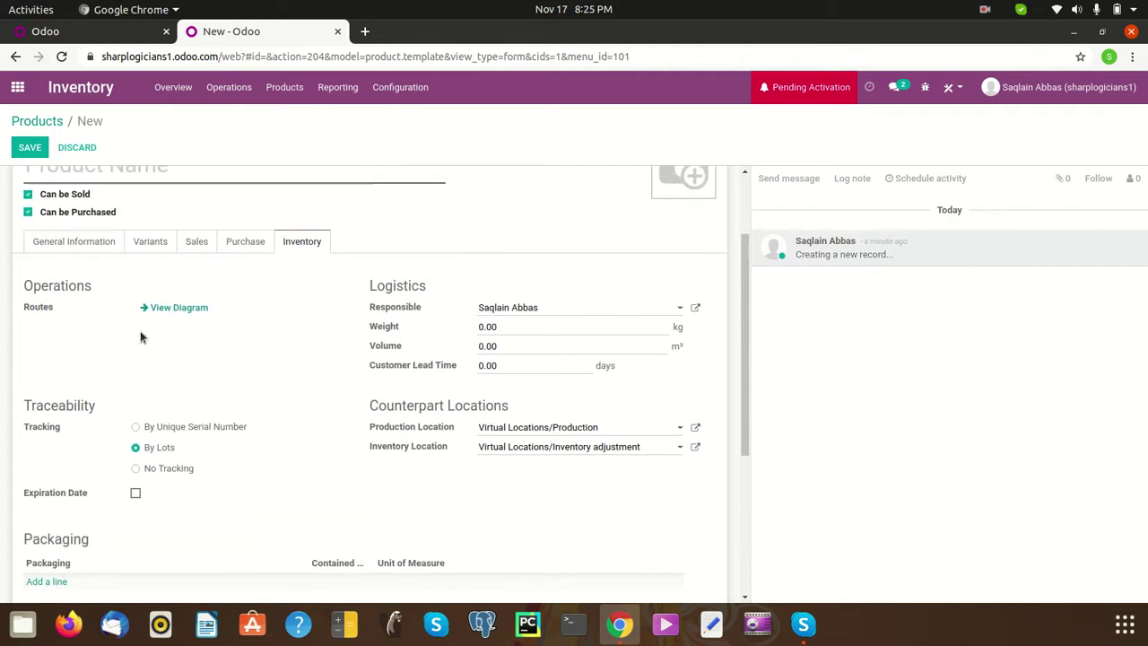
scroll(218, 281, up, 3)
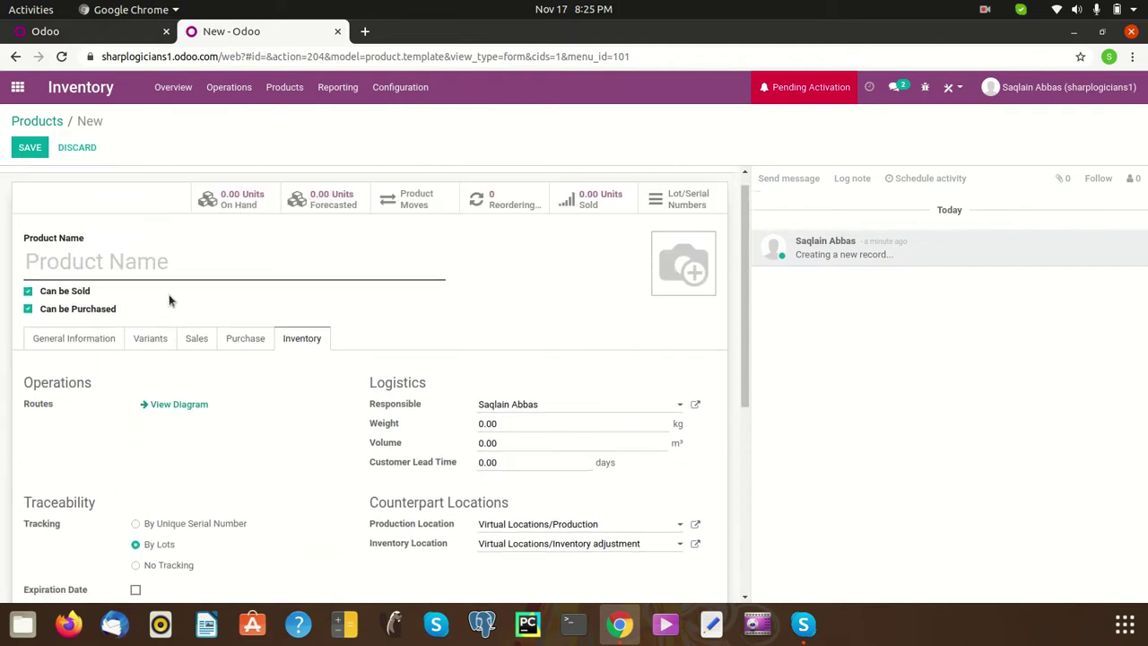
click(145, 281)
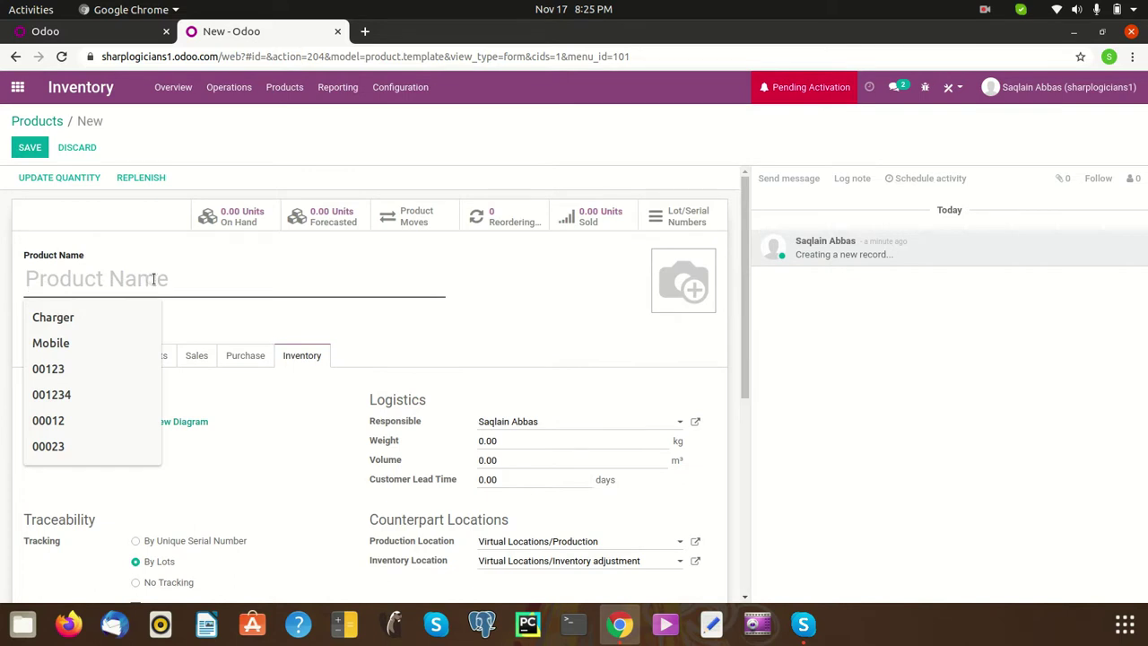
text(Teddy)
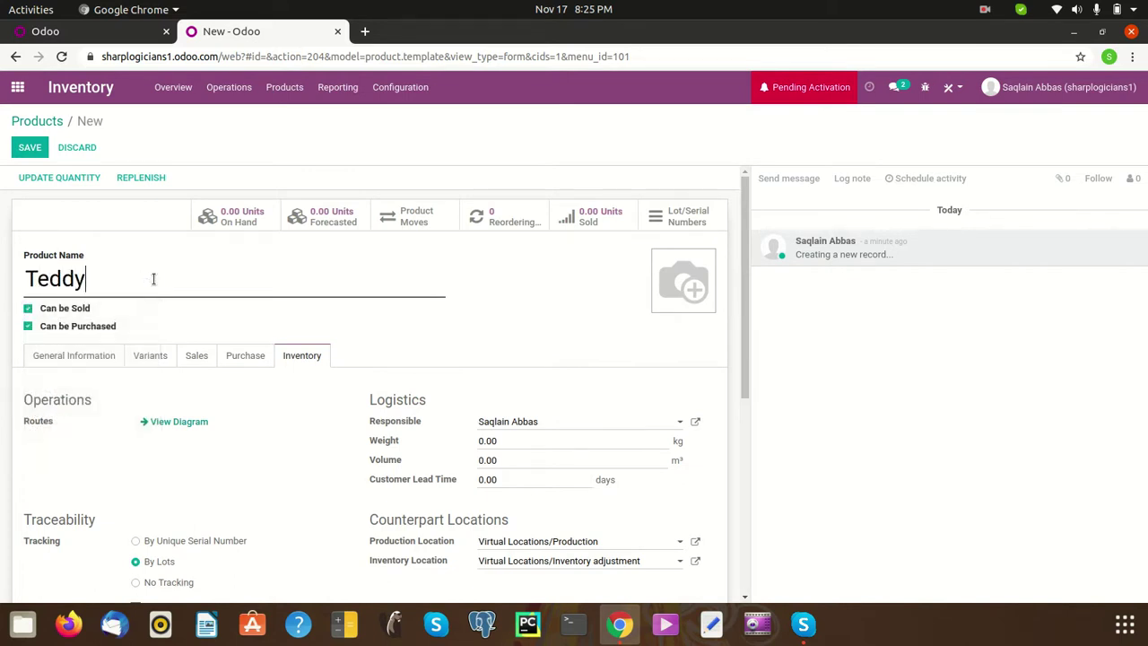
text( Bear)
Set the Teddy Bear product's picture to teddy bear 2.jpg from the Downloads folder
scroll(408, 305, down, 1)
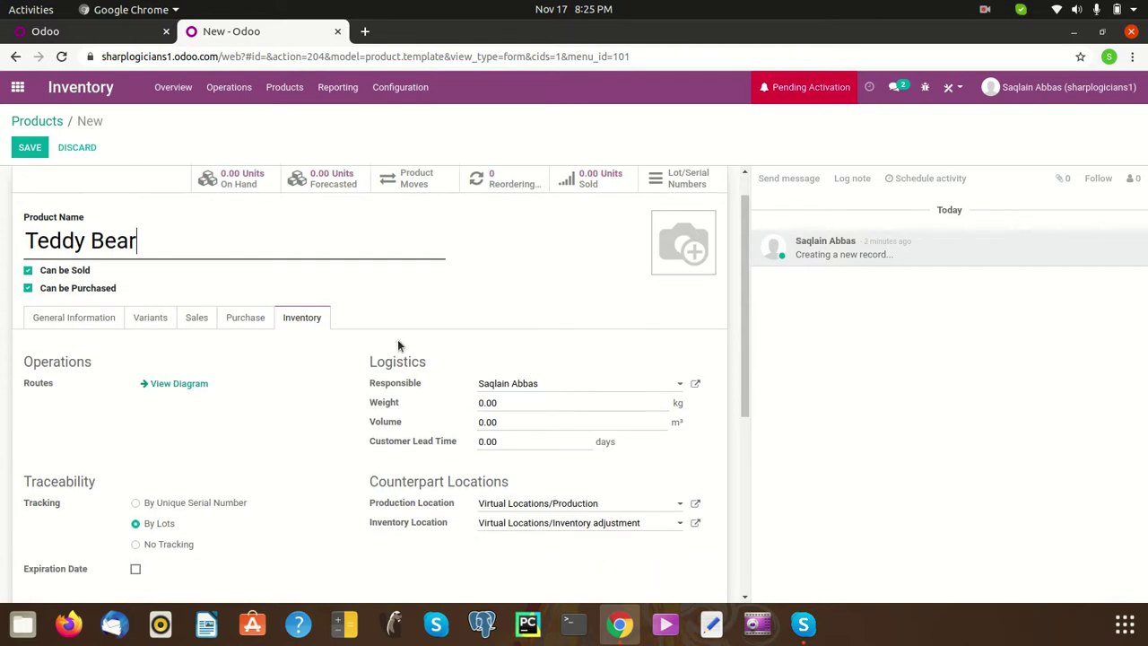
click(668, 224)
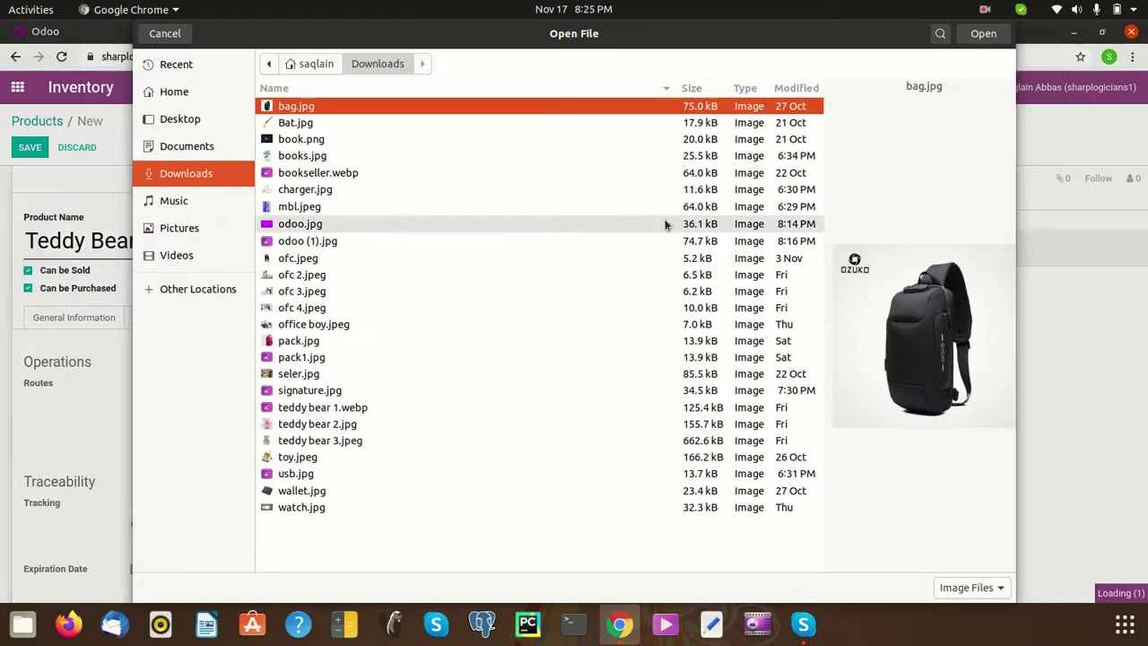
click(351, 421)
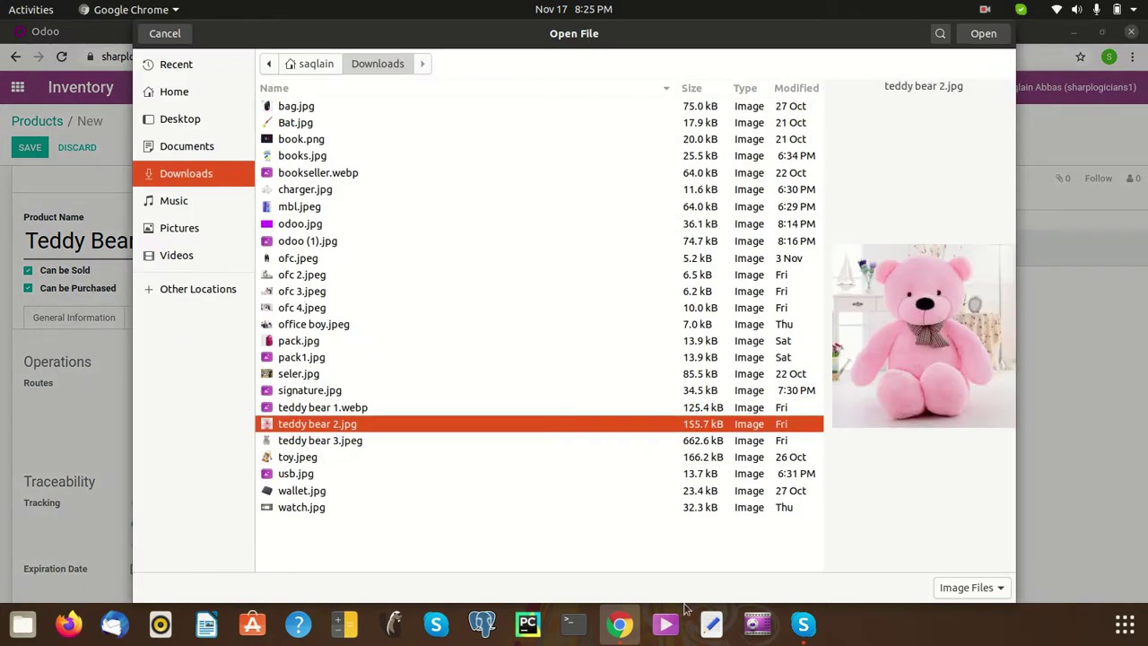
click(982, 38)
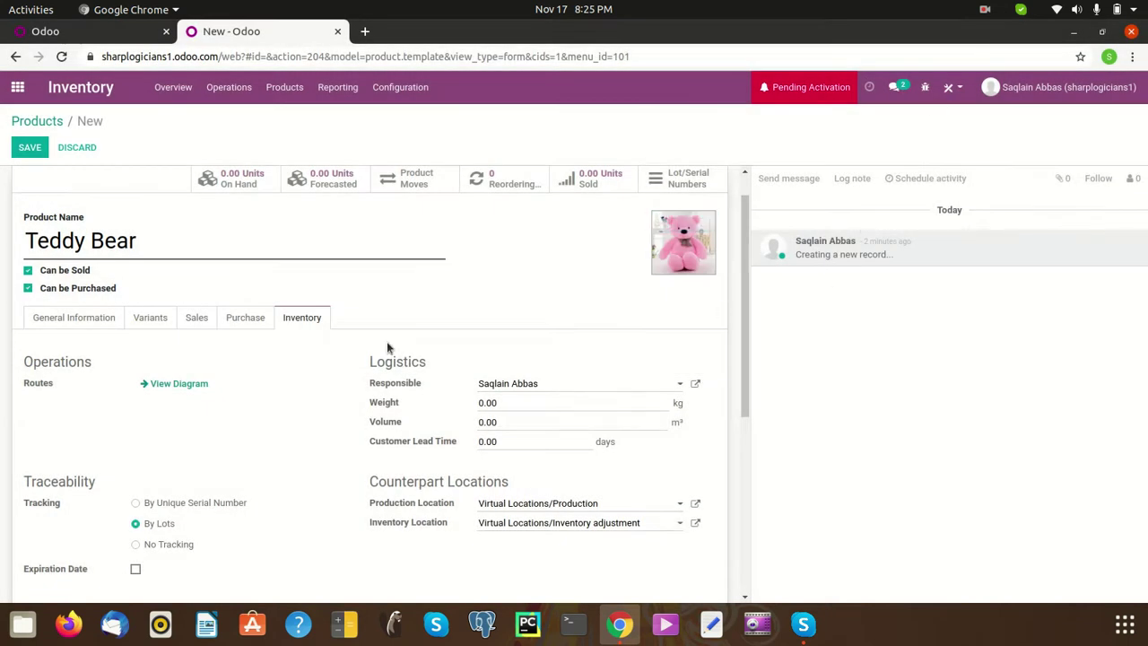
Check that tracking is set to By Lots and save the Teddy Bear product
scroll(305, 421, down, 3)
scroll(68, 301, up, 4)
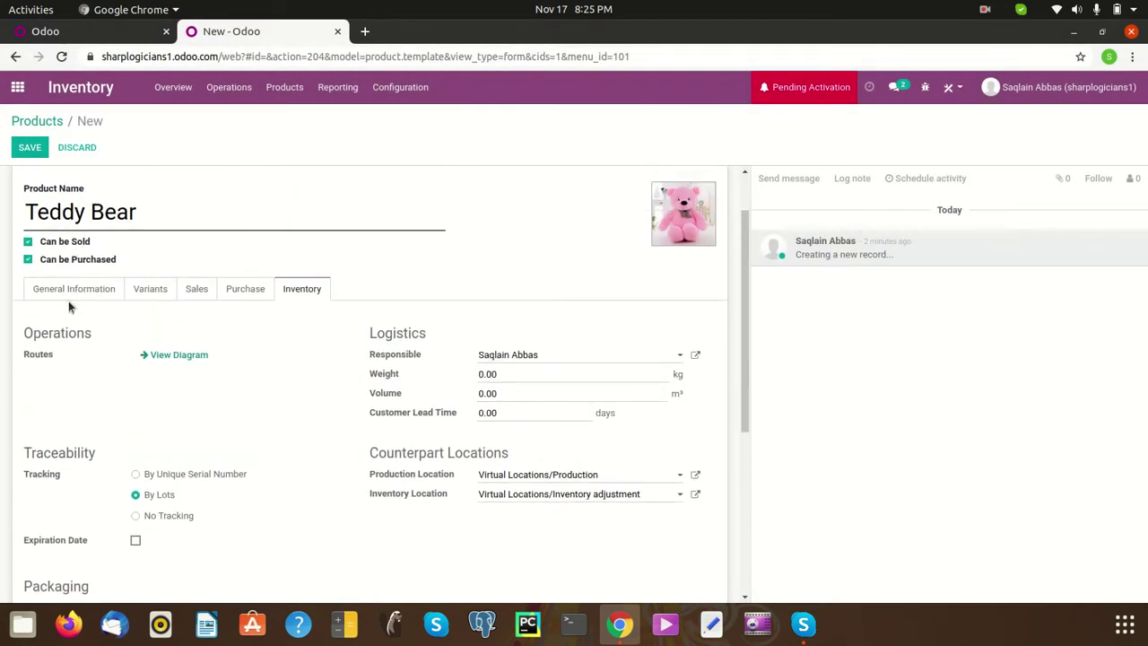
scroll(143, 429, down, 3)
click(136, 448)
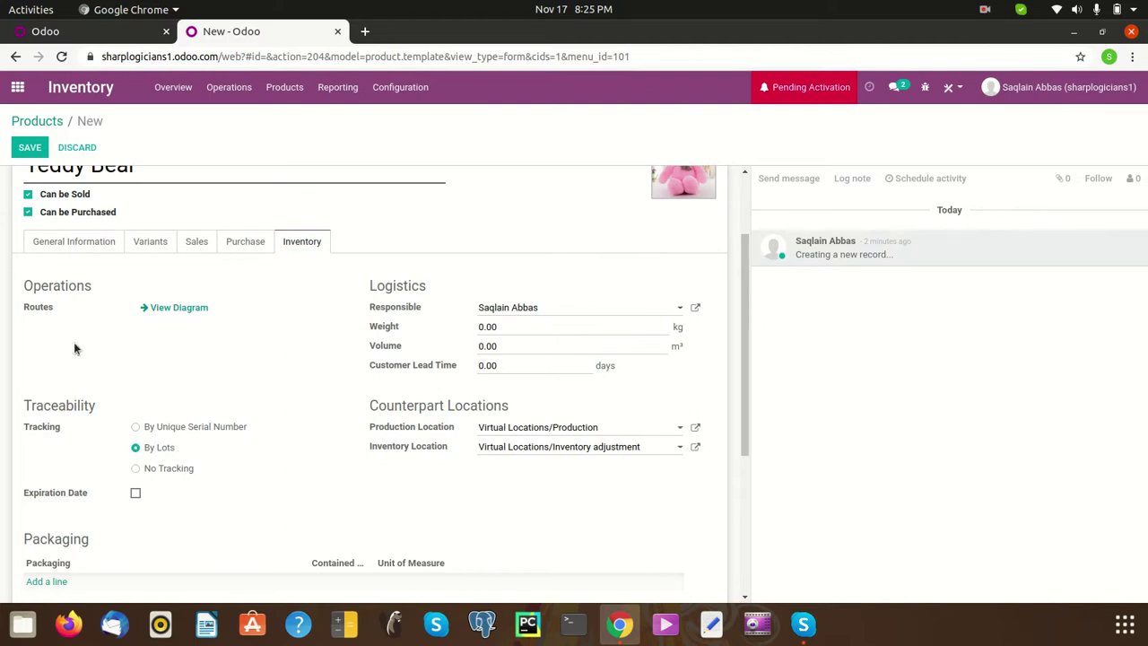
scroll(265, 405, up, 3)
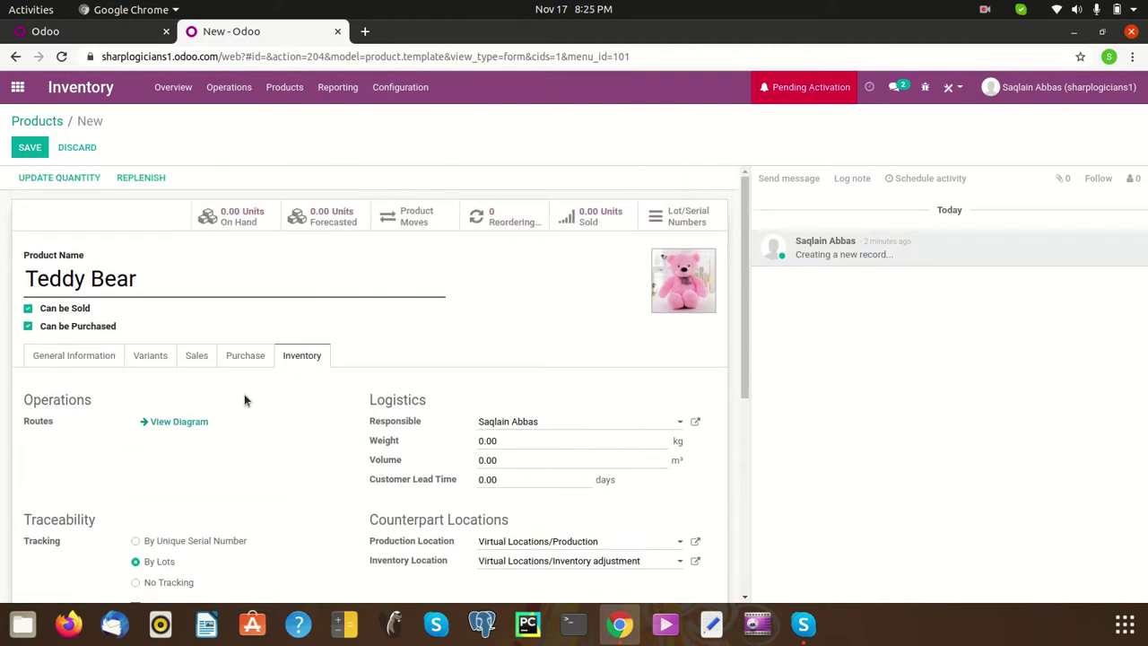
click(21, 148)
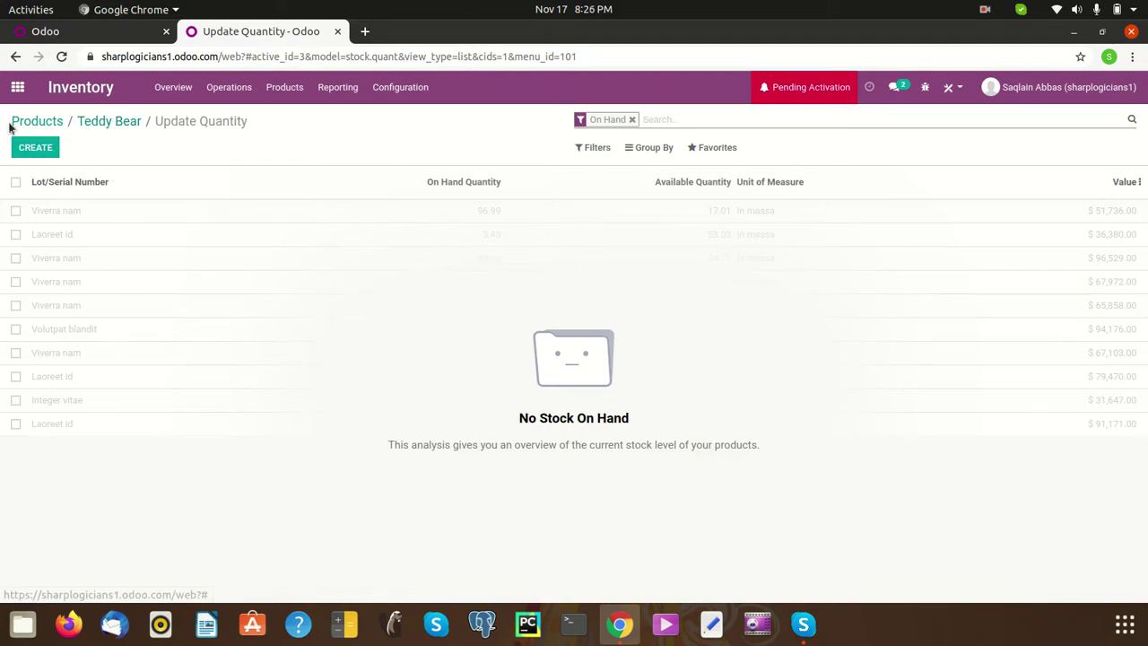
Reopen the Teddy Bear product from the product list and go to its quantity update page
click(284, 87)
click(299, 114)
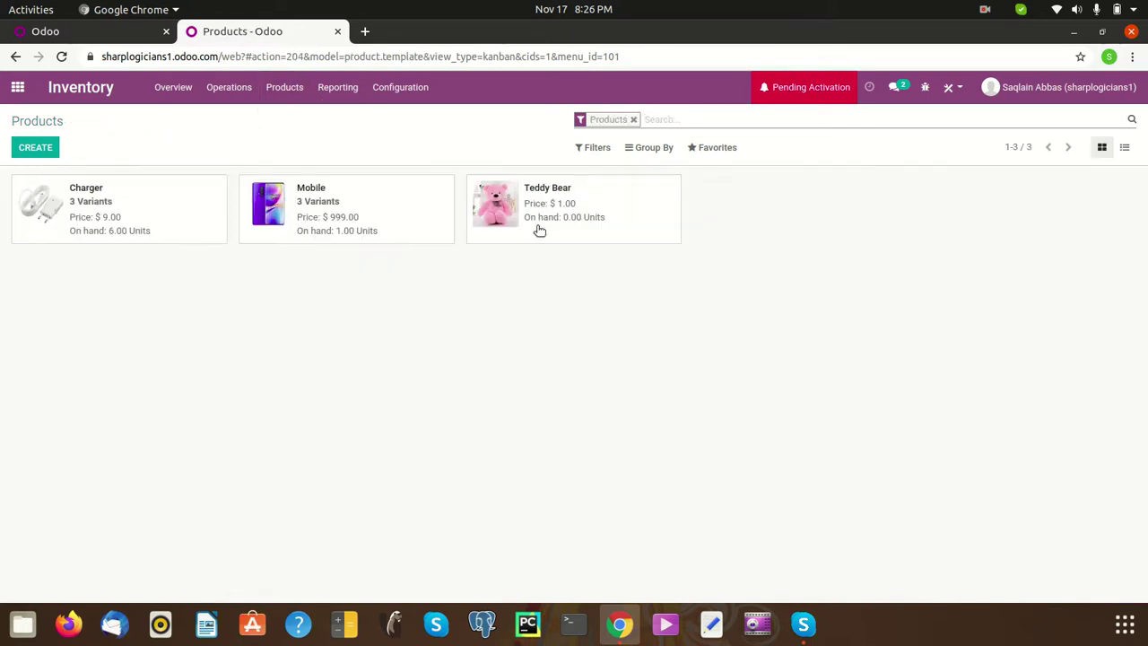
click(534, 219)
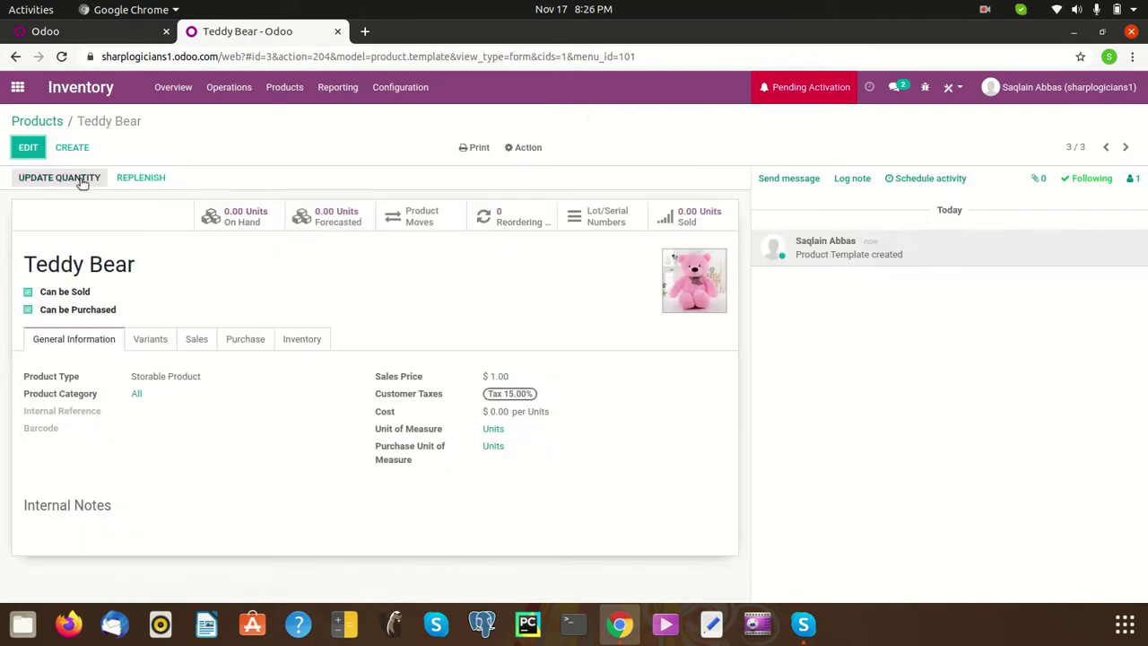
click(78, 178)
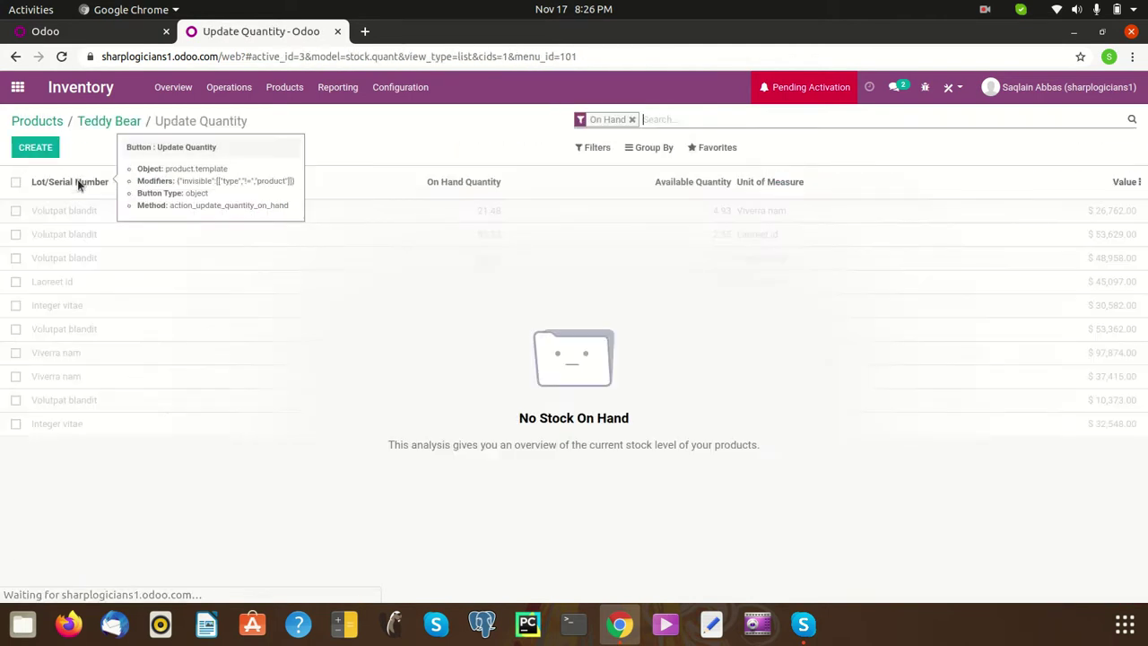
Add a stock line for Teddy Bear with new lot number 123456 and an on-hand quantity of 6, and save it
click(29, 149)
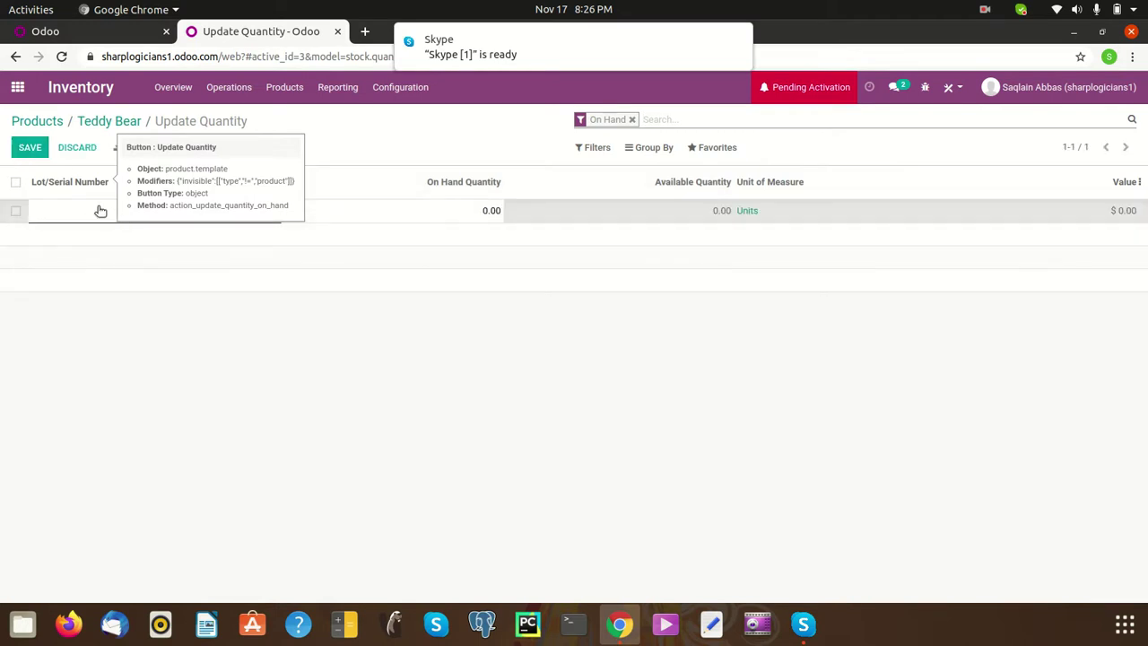
click(150, 220)
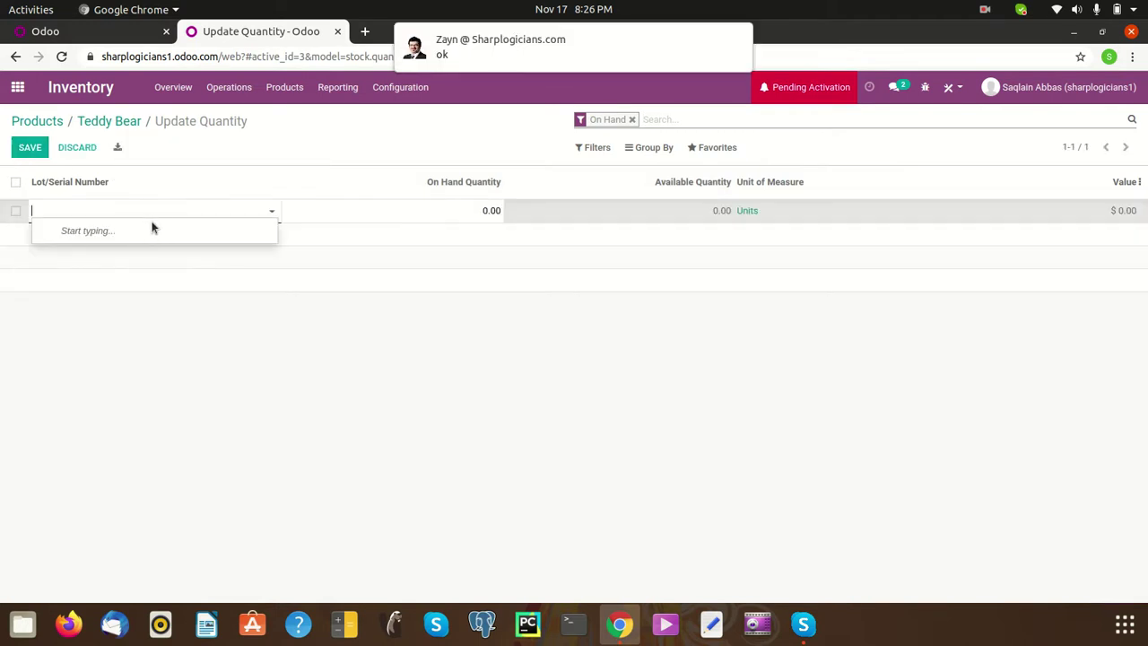
text(1)
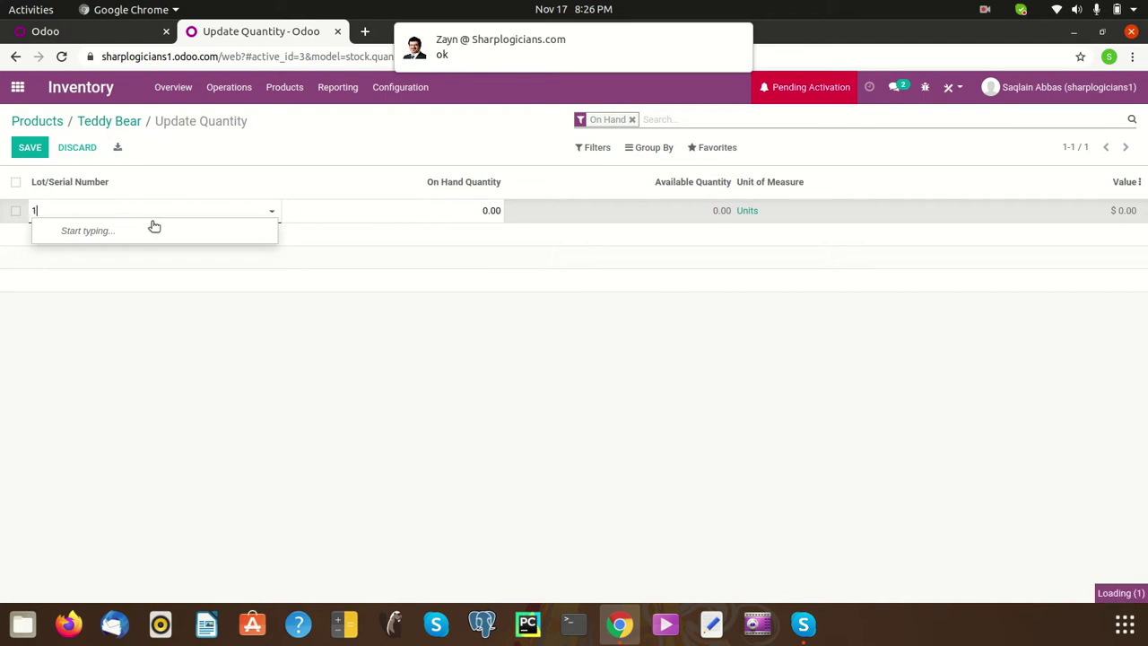
text(23456)
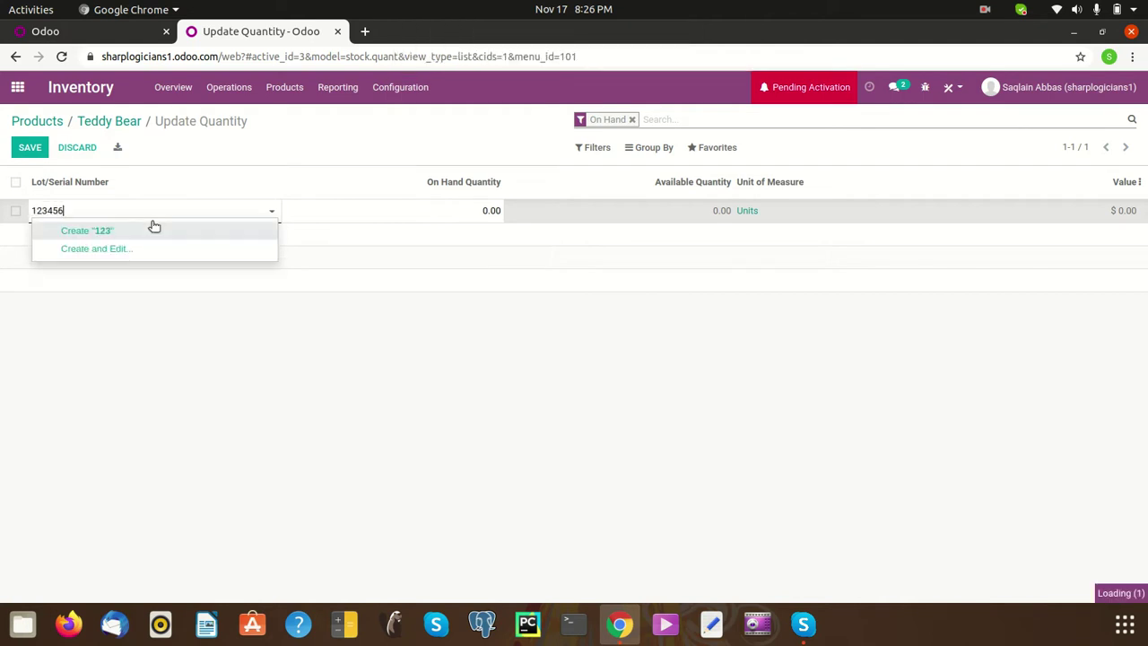
click(363, 244)
click(464, 207)
click(464, 207)
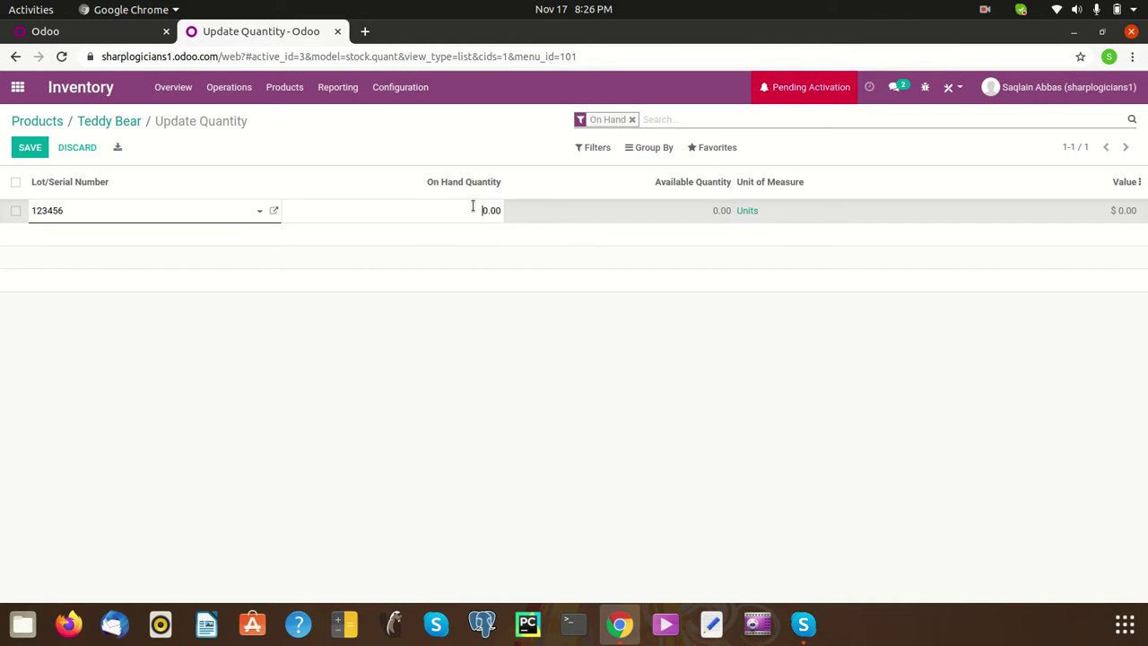
click(456, 148)
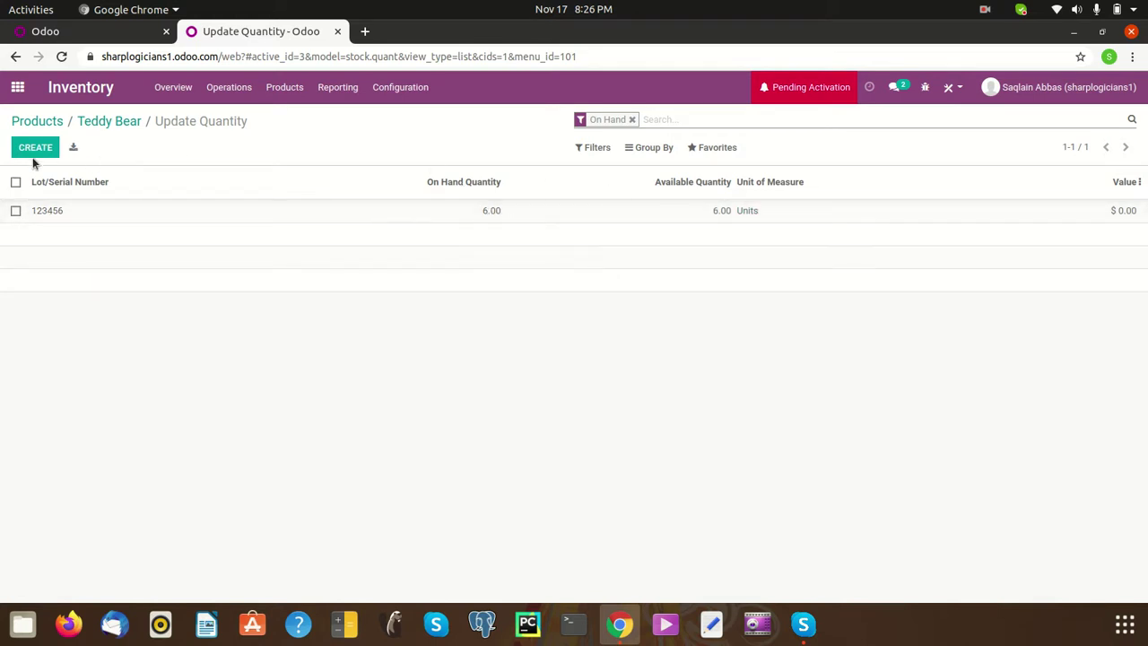
Open the list of lots and serial numbers for all products
click(219, 179)
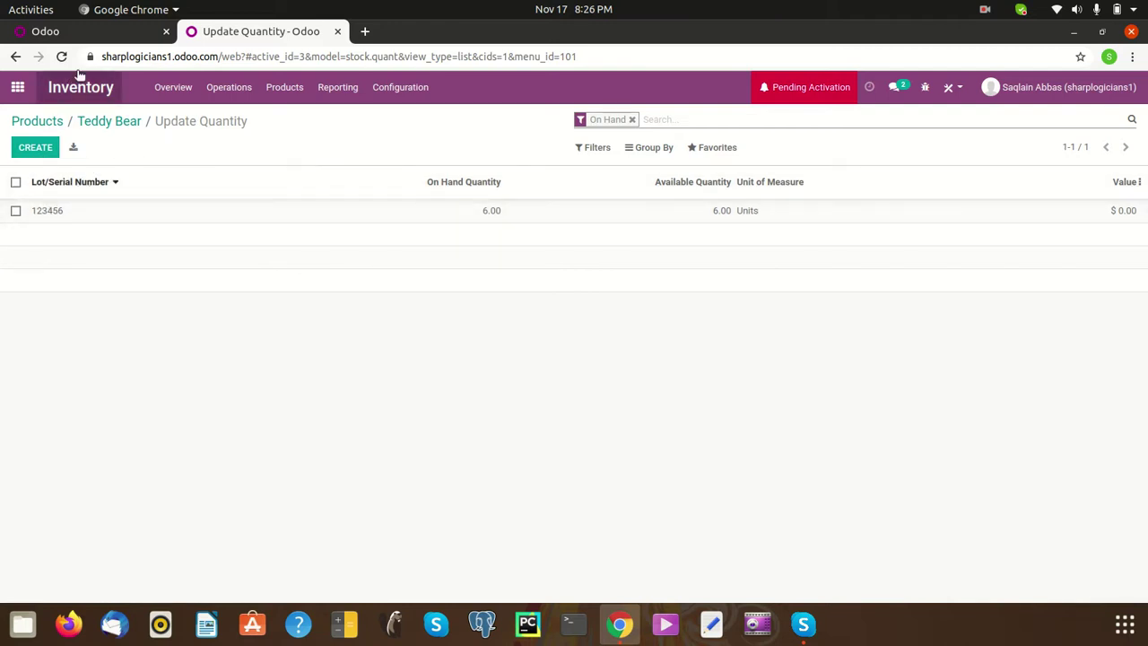
click(301, 90)
click(297, 153)
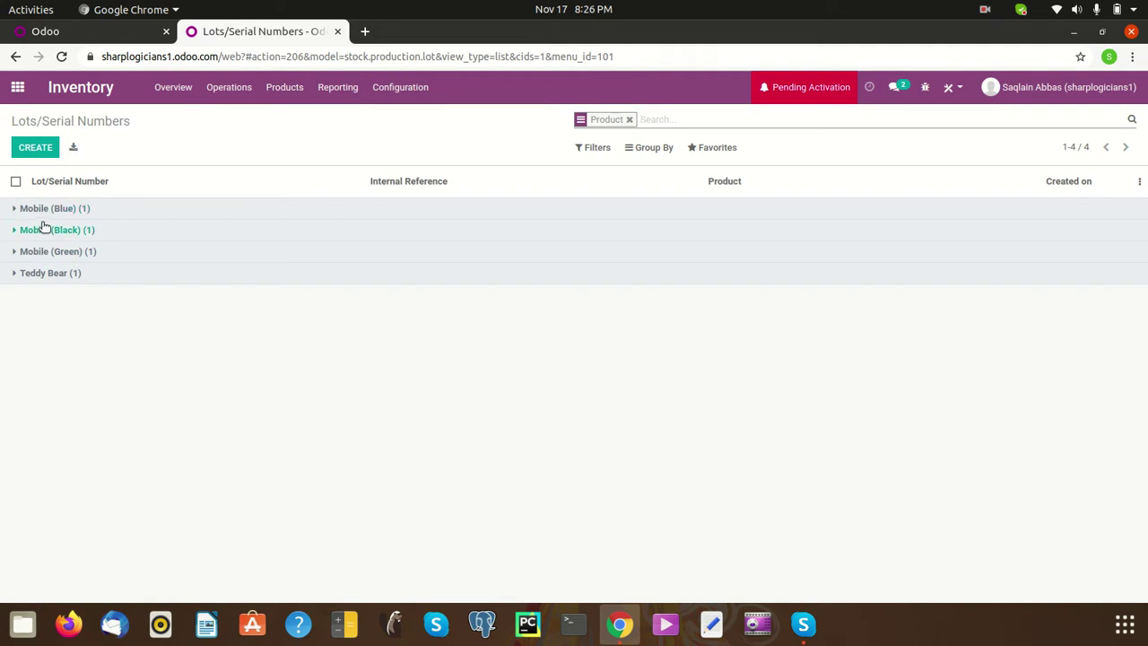
Expand the Mobile (Blue), Mobile (Black), Mobile (Green) and Teddy Bear groups to view their lot and serial numbers
click(12, 209)
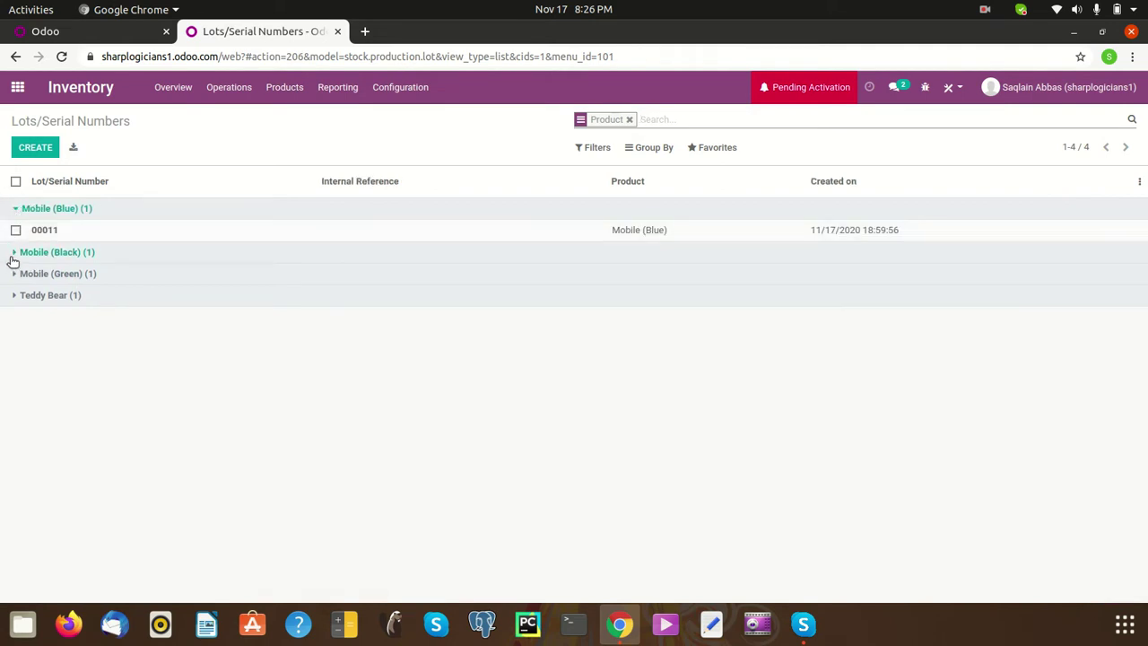
click(14, 254)
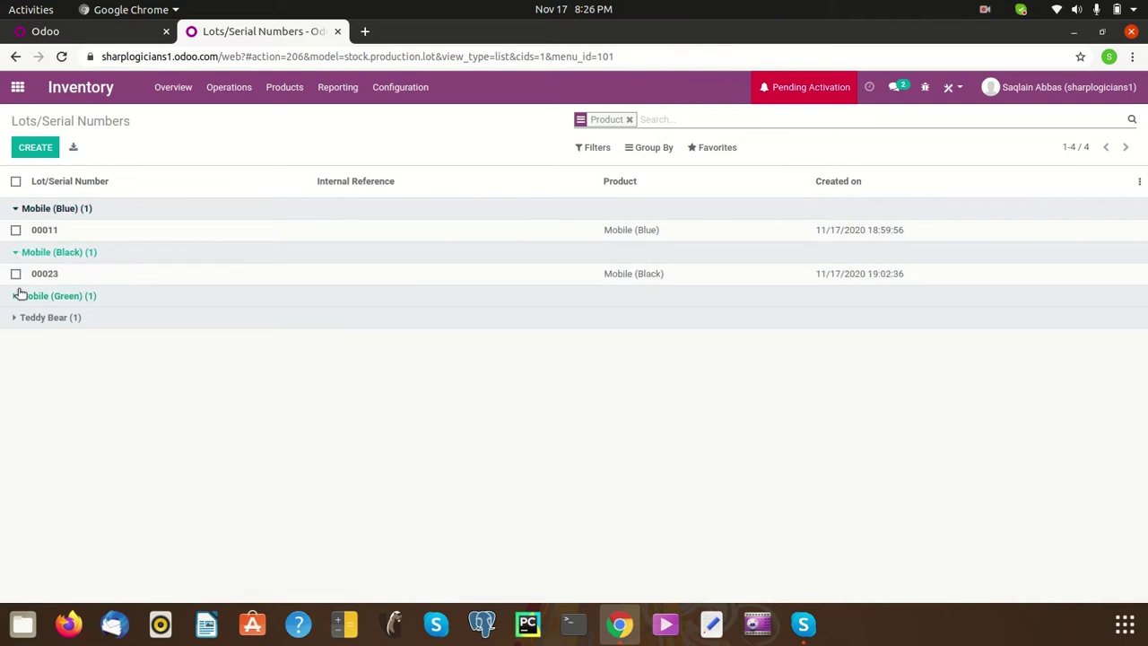
click(14, 301)
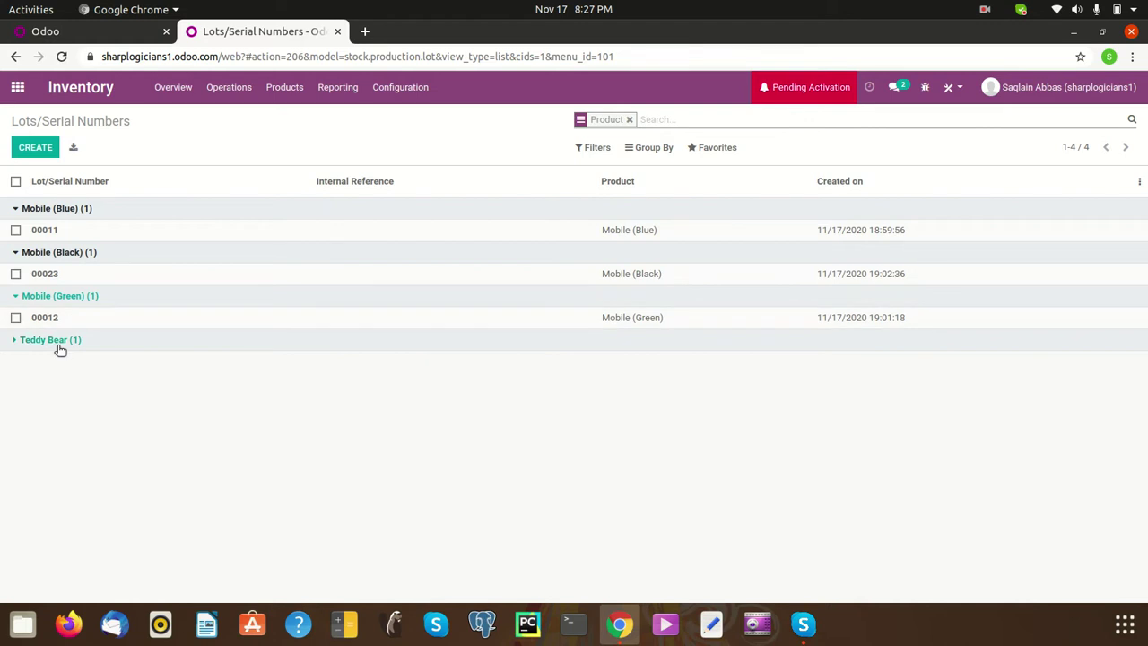
click(16, 342)
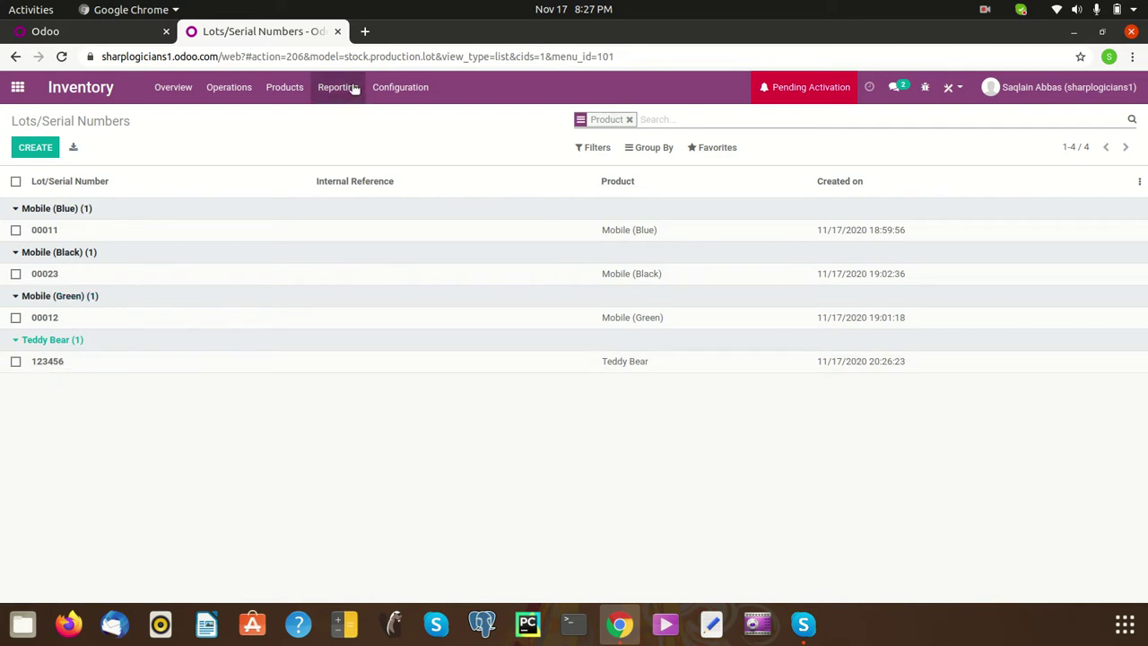
Open the list of product variants to review the on-hand and forecasted quantities
click(384, 97)
mouse_move(347, 99)
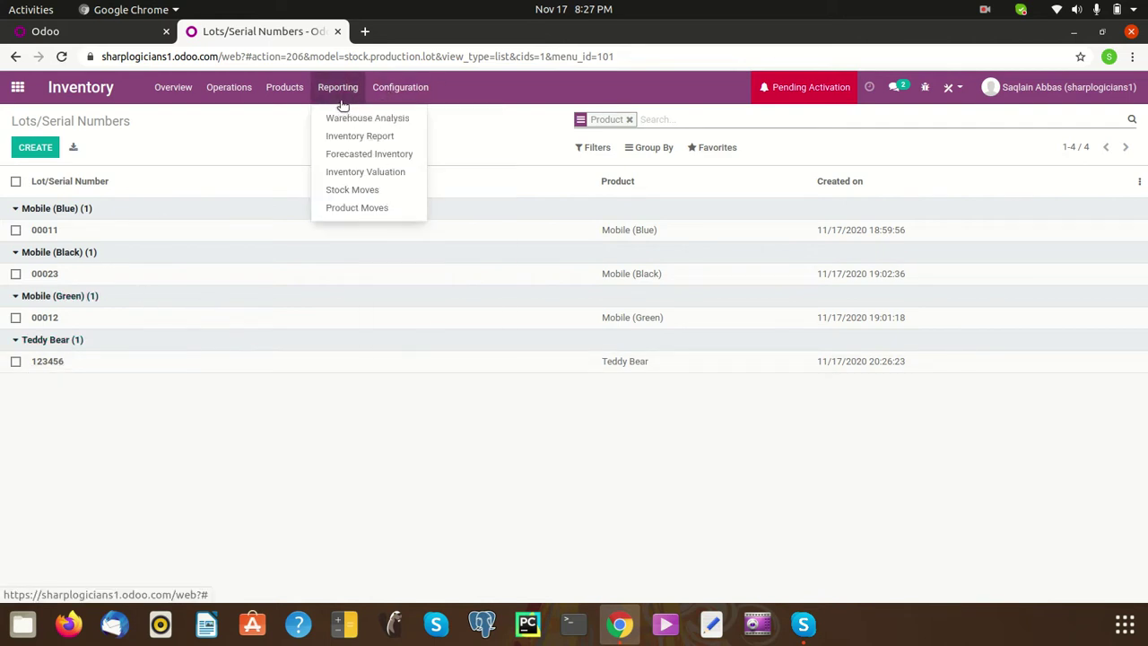
mouse_move(288, 94)
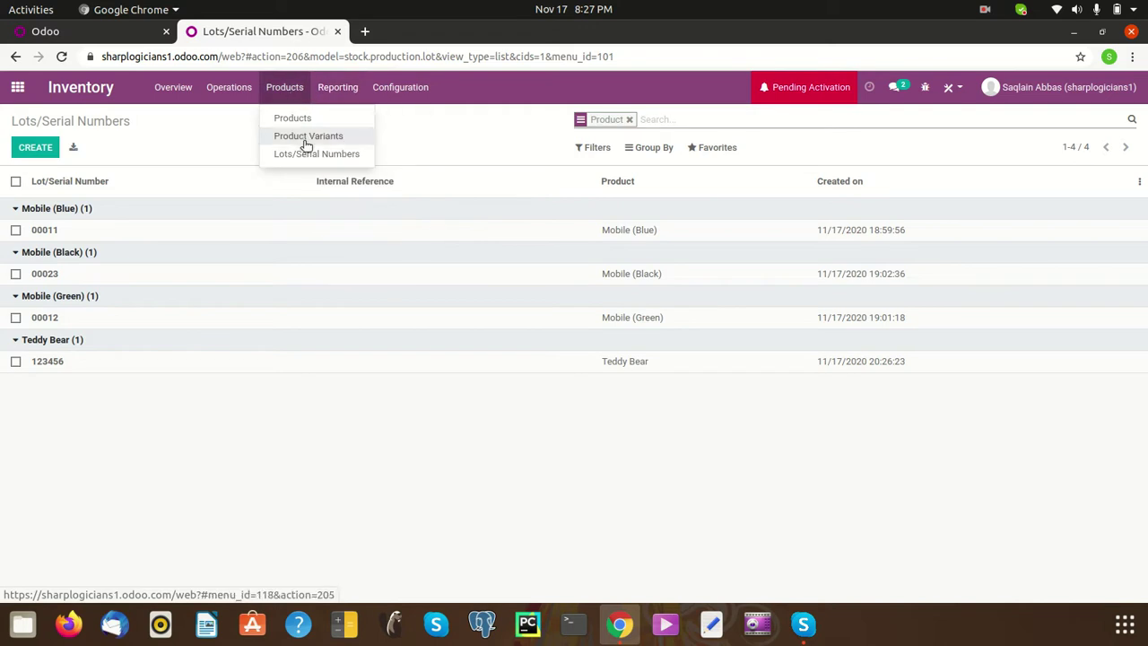
click(303, 142)
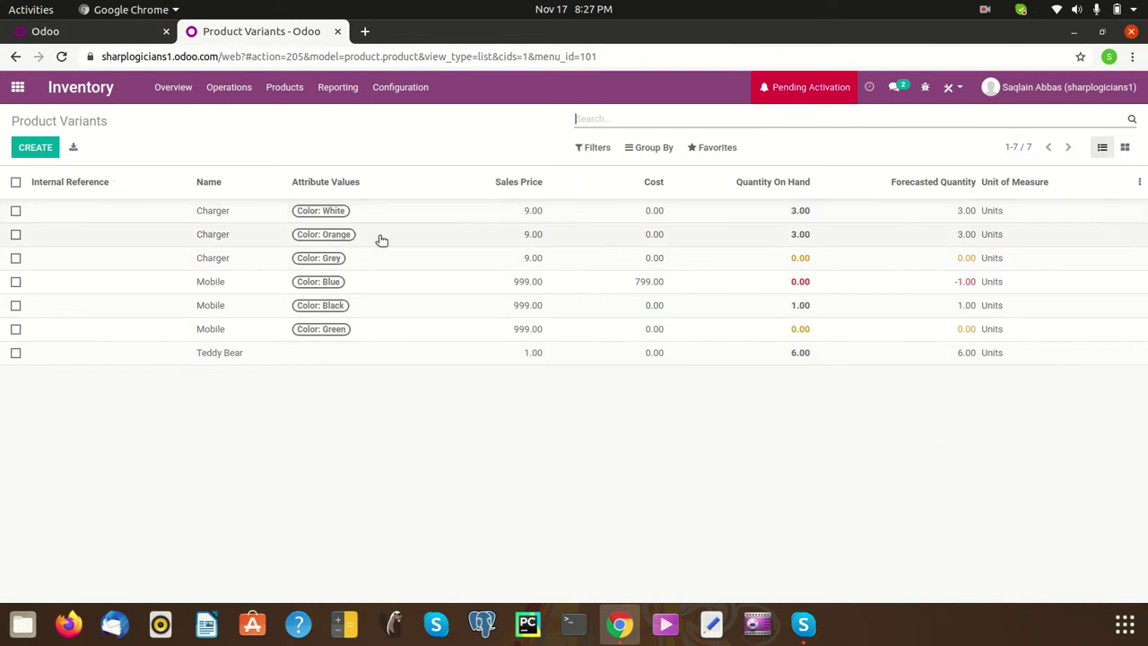
click(307, 93)
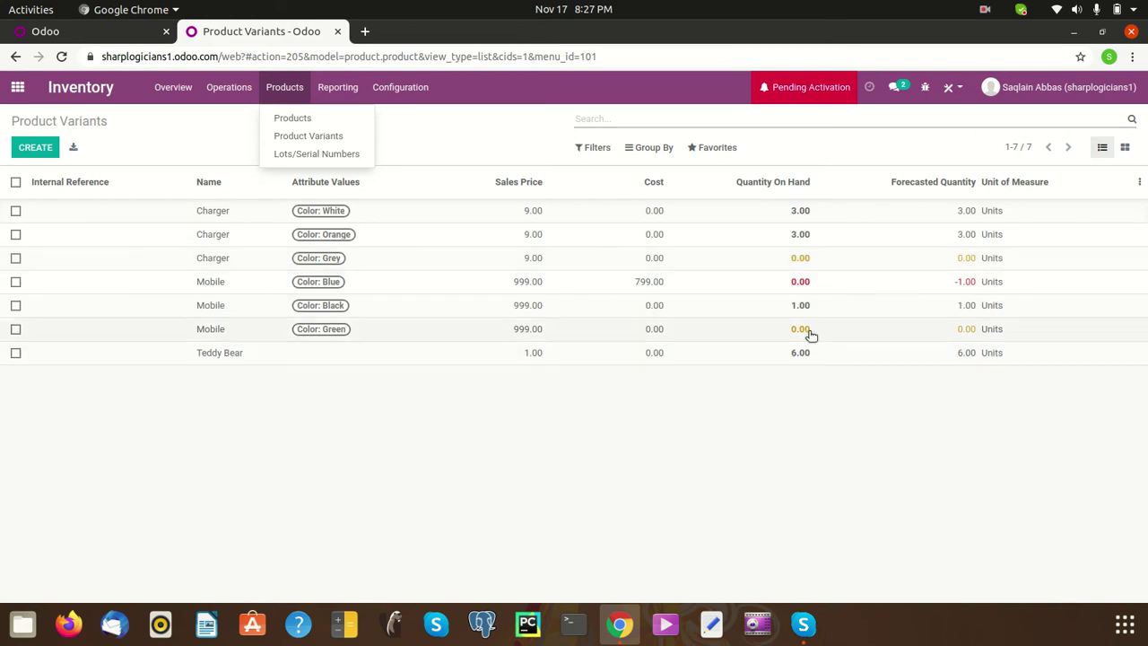
click(419, 168)
click(395, 90)
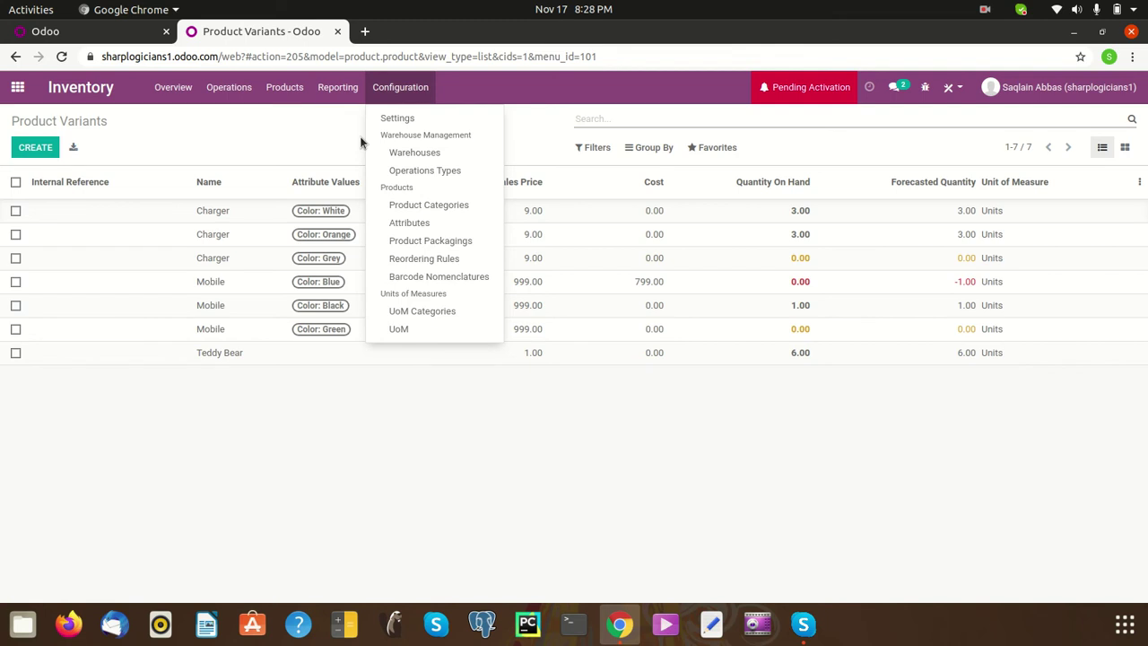
click(576, 101)
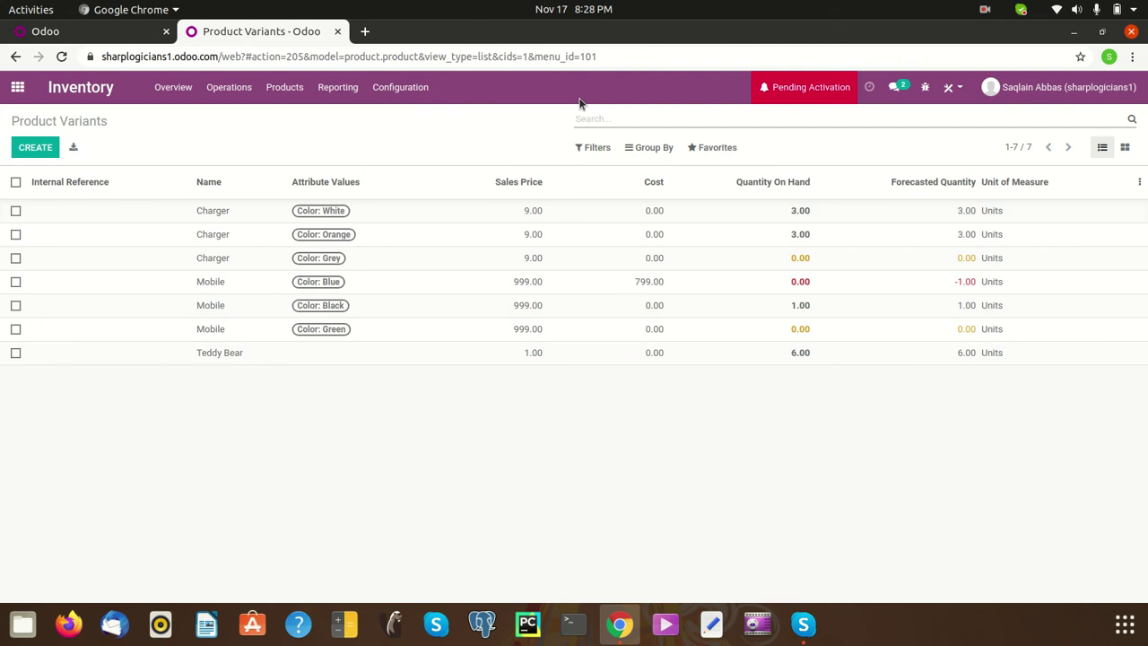
key(ctrl+p)
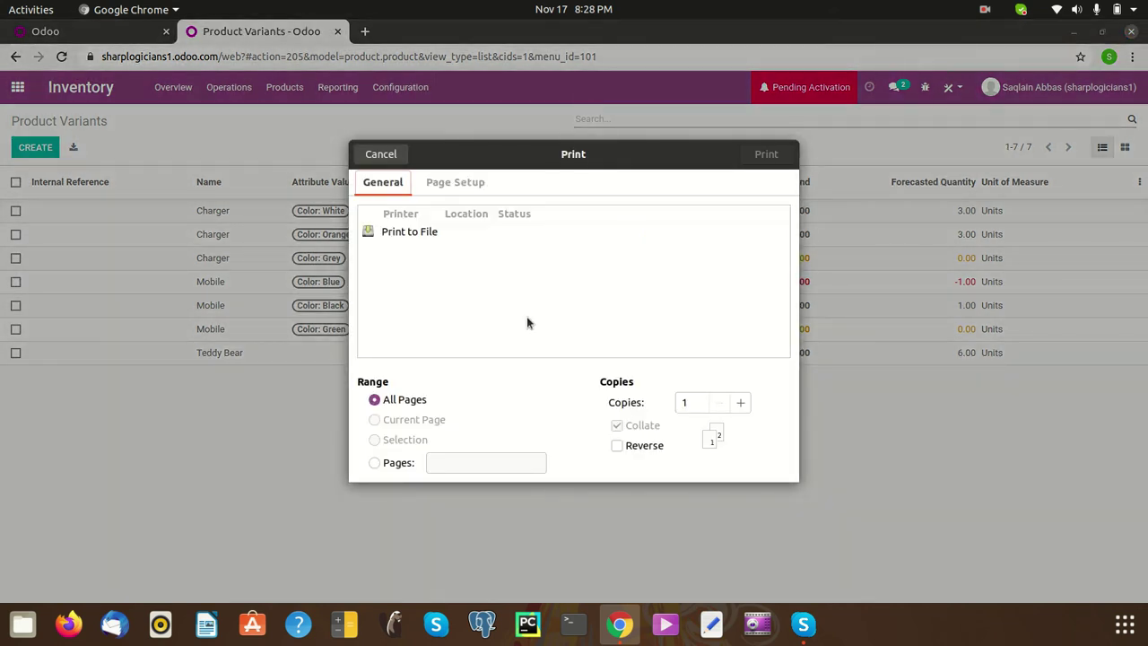
key(Escape)
click(987, 10)
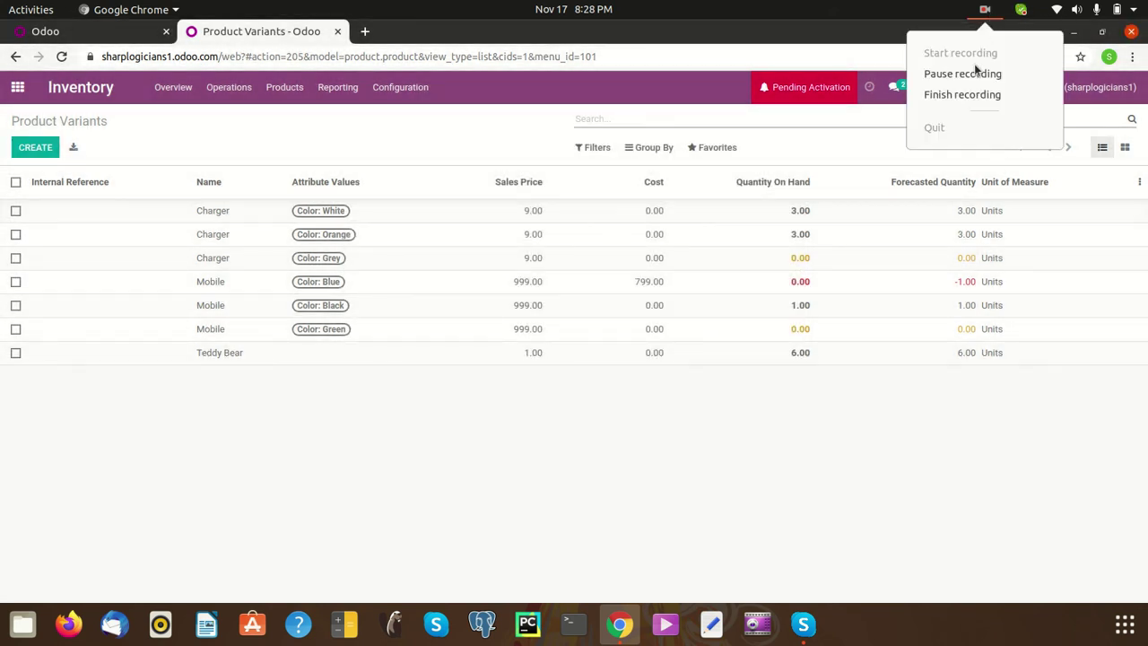